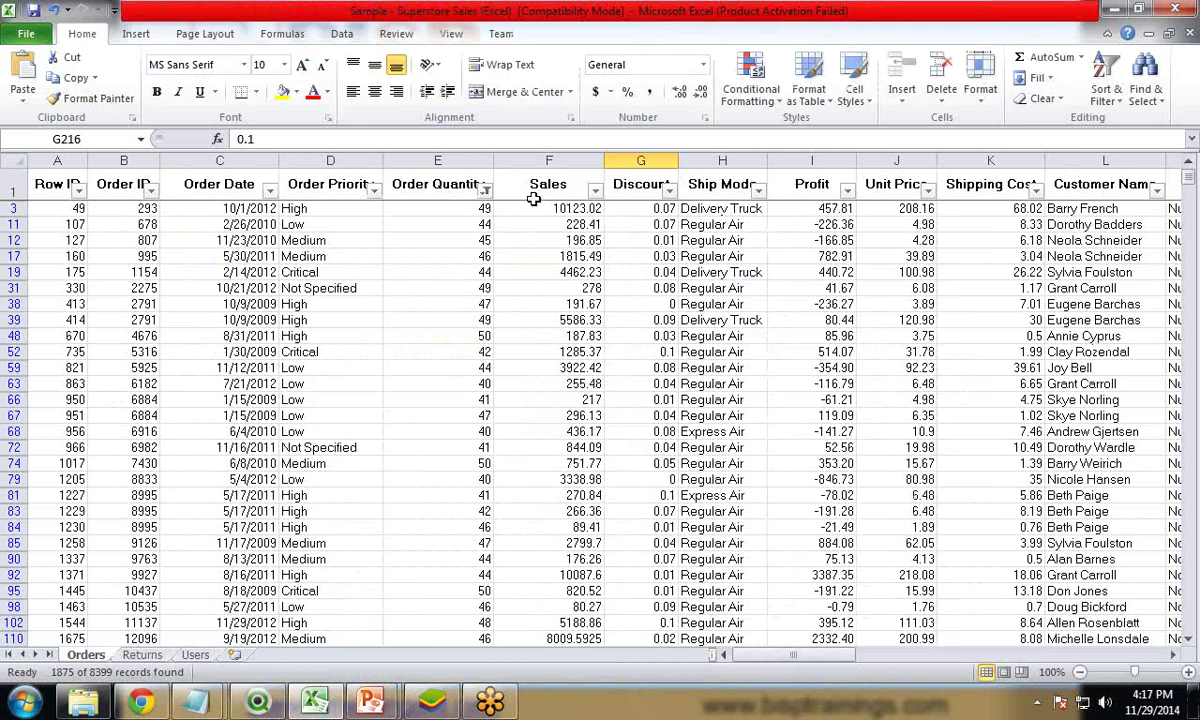
- Mark up the Ship Mode, Order Quantity and Bucket Width areas with the pen, then erase the ink
drag(710, 190, 720, 288)
drag(425, 184, 428, 349)
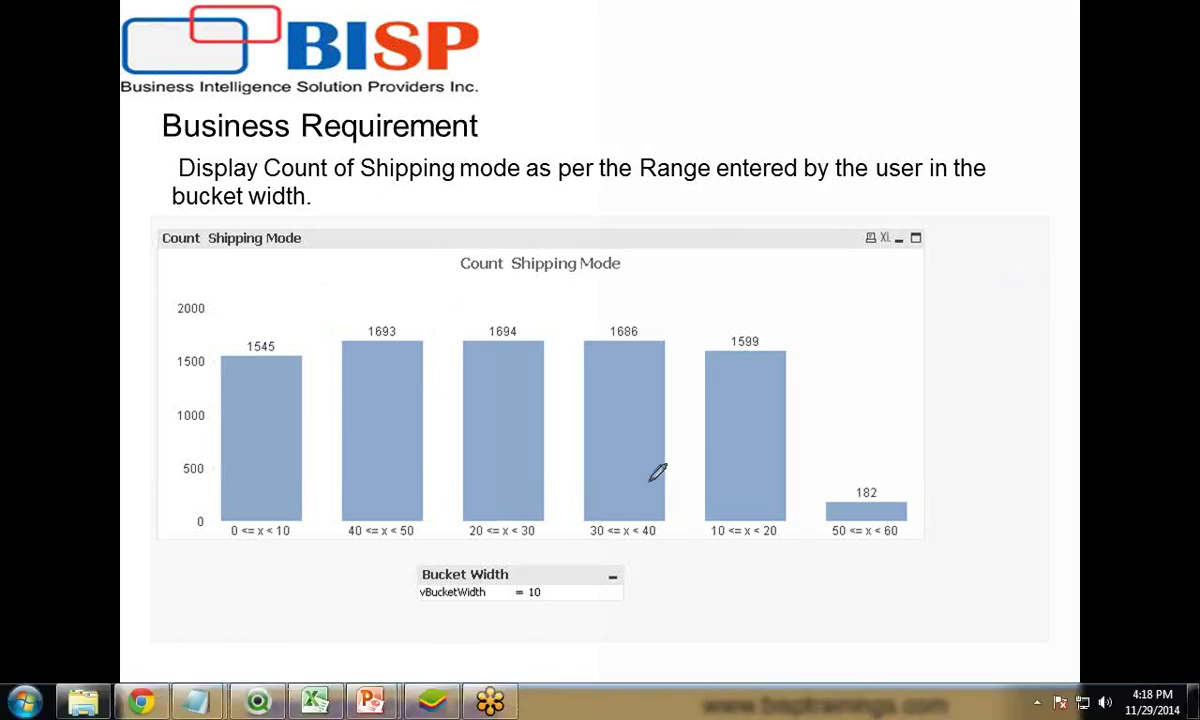
mouse_move(440, 600)
mouse_down()
mouse_move(625, 593)
mouse_move(618, 559)
mouse_move(472, 545)
mouse_move(414, 556)
mouse_move(442, 599)
mouse_up()
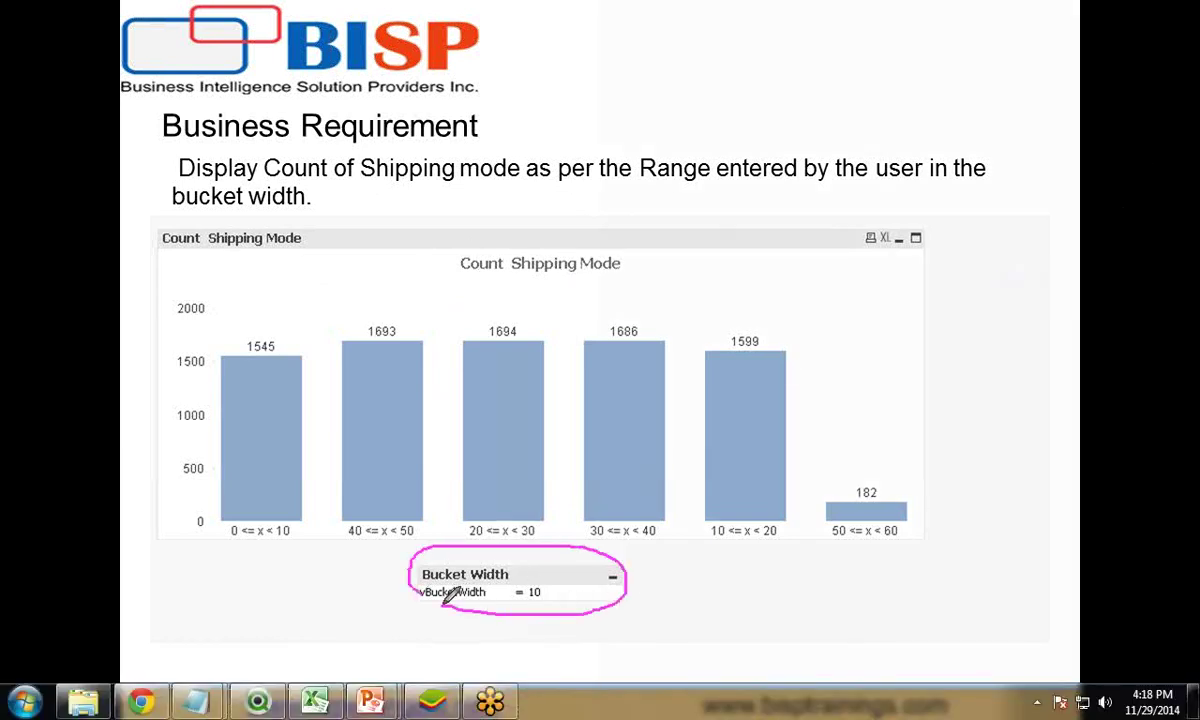
click(698, 607)
key(e)
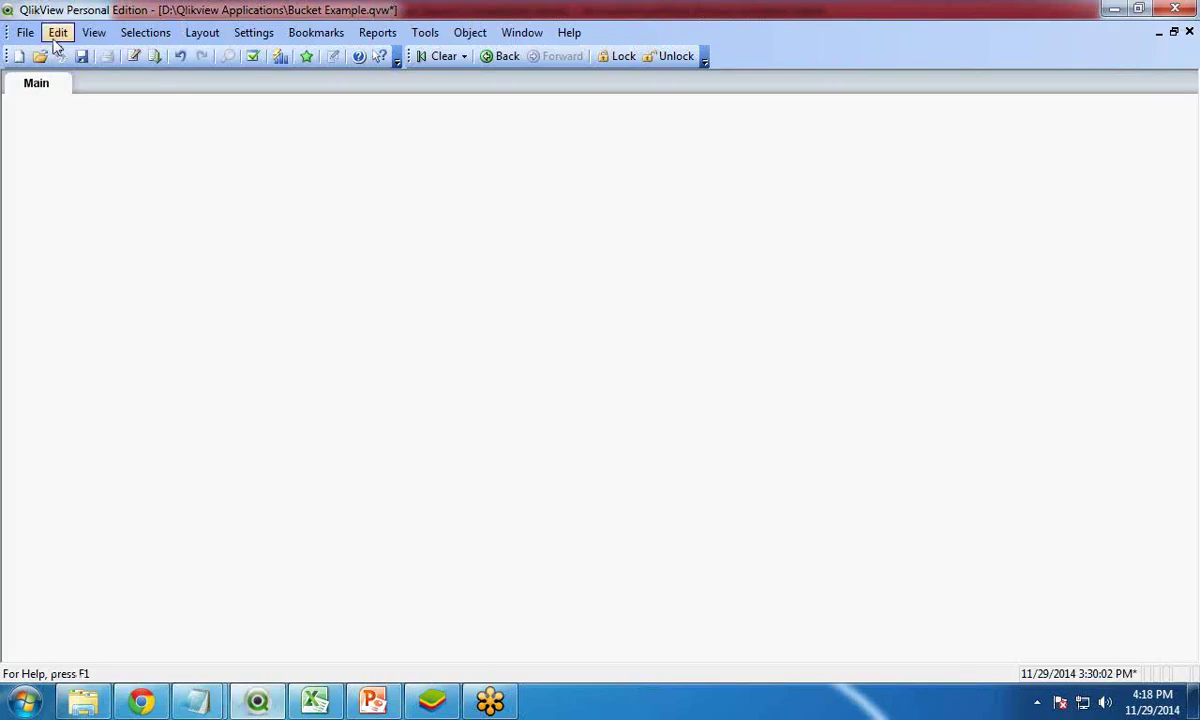
- Insert a load statement for the Sample - Superstore Sales Excel file using Embedded Labels
click(135, 57)
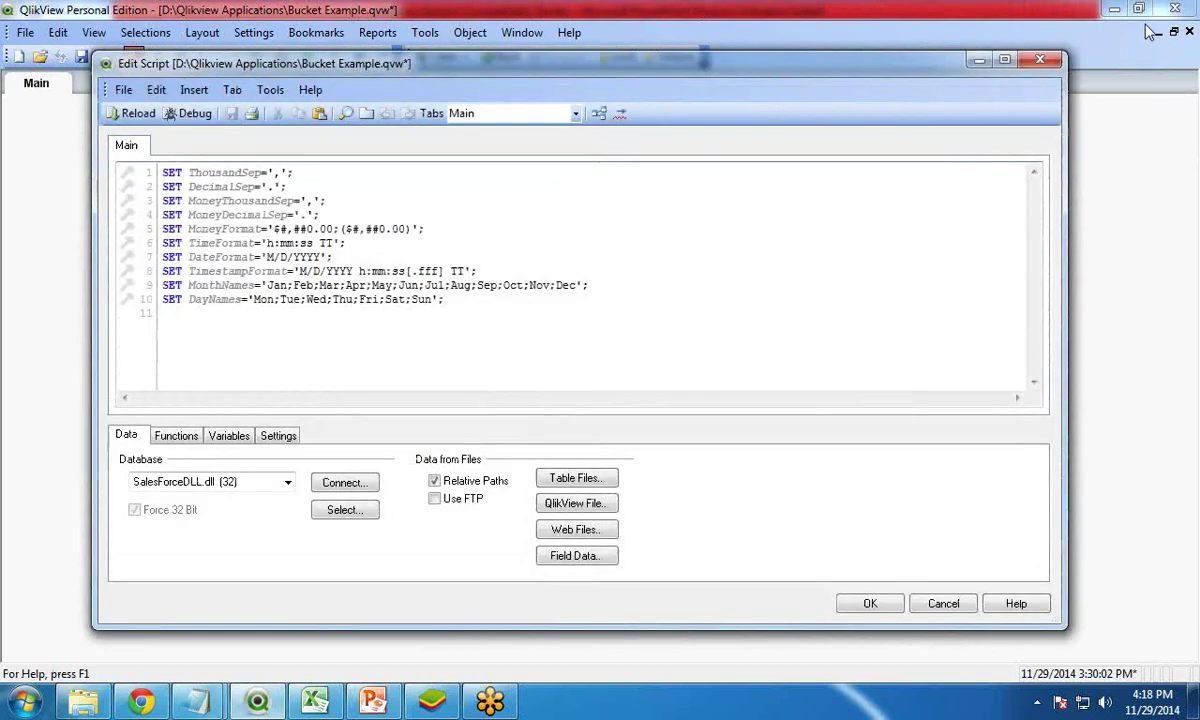
click(576, 480)
click(474, 290)
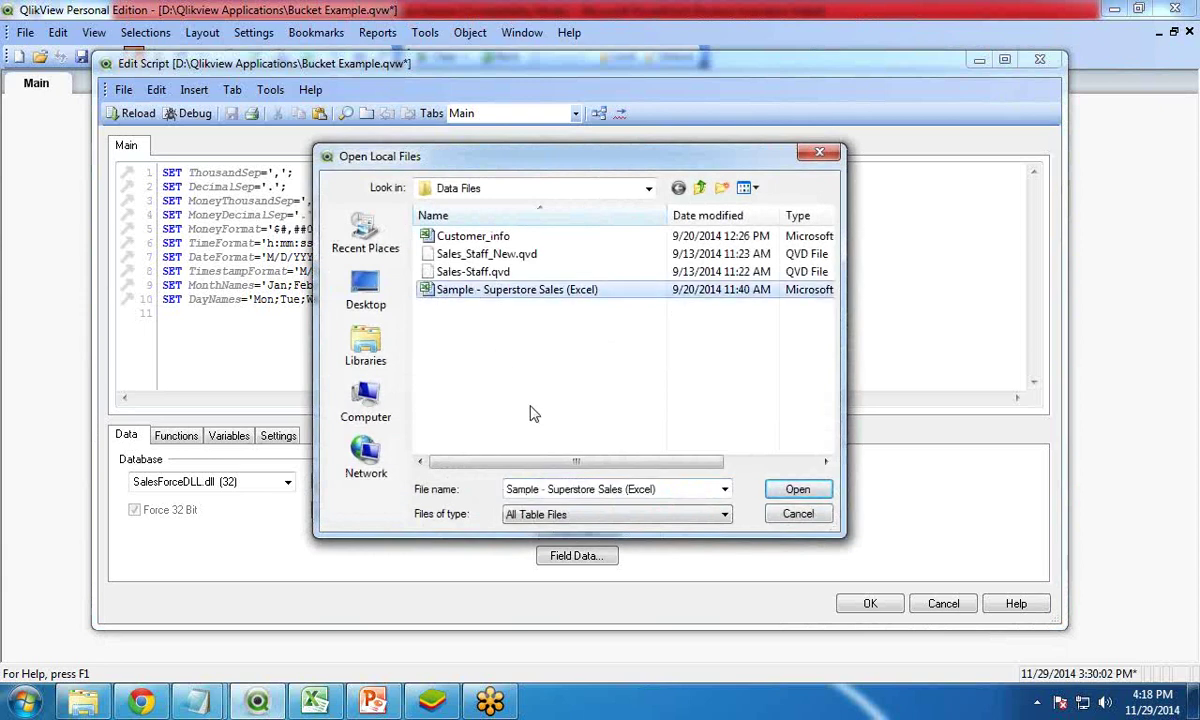
click(800, 490)
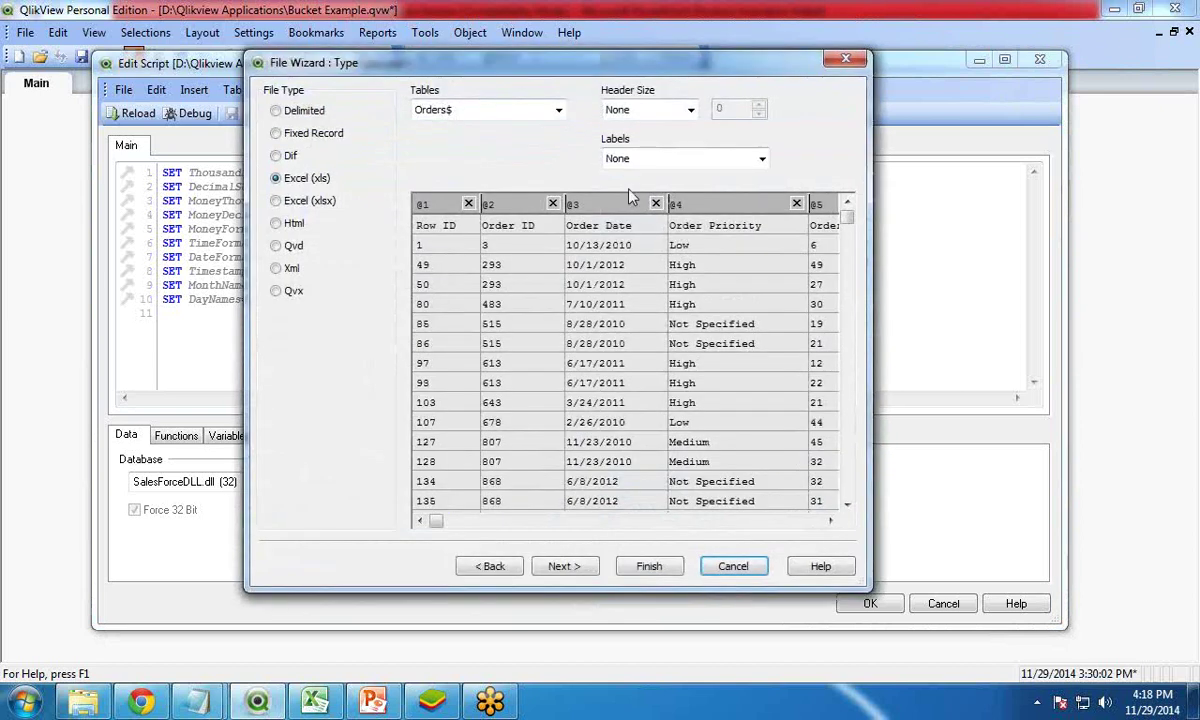
click(644, 160)
click(645, 179)
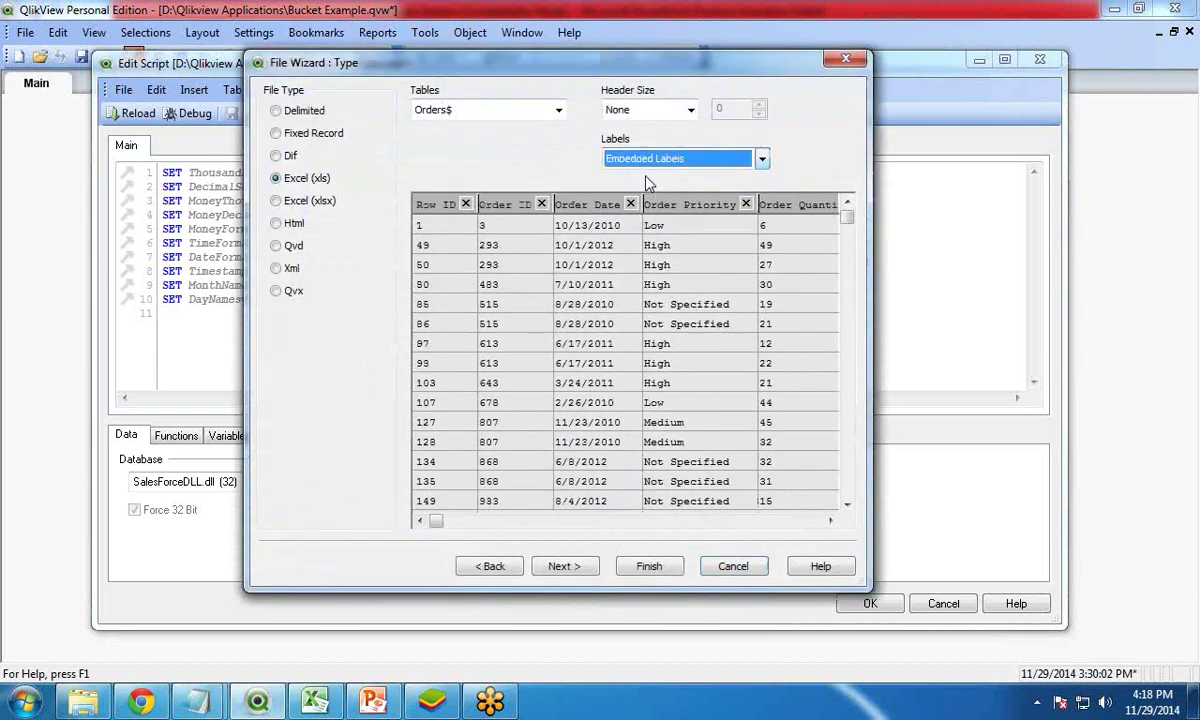
click(650, 566)
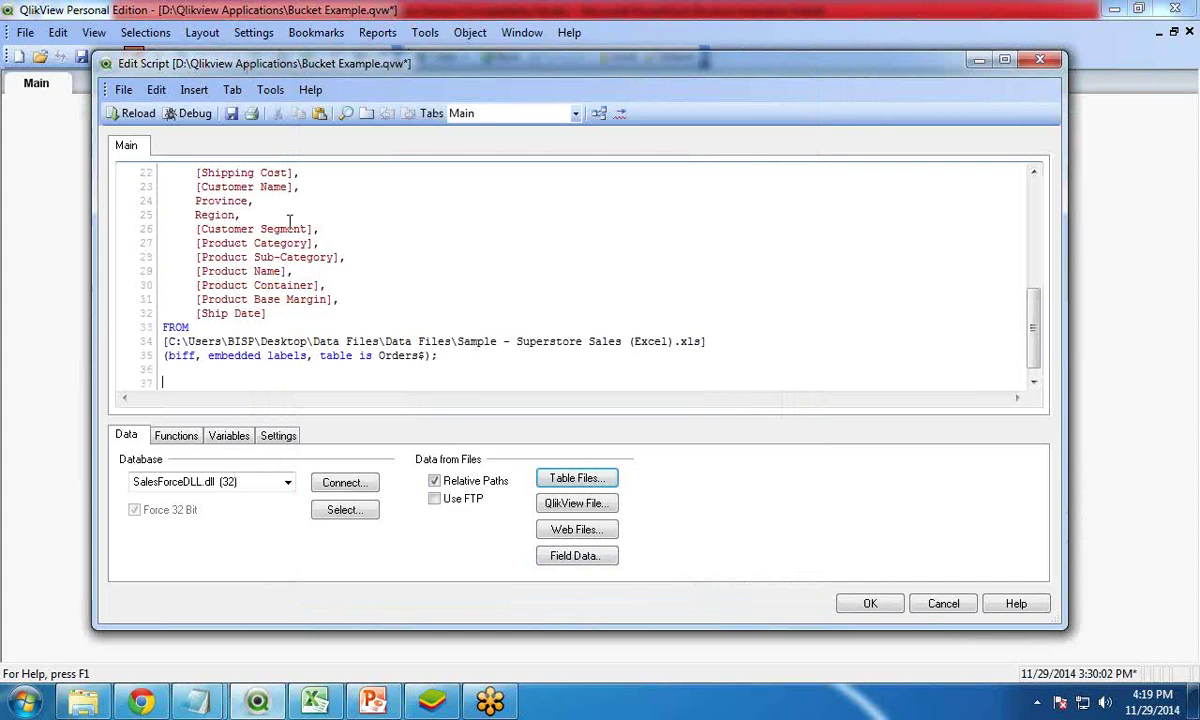
- Save the document and reload the script, fetching 8,399 Orders rows
drag(193, 201, 343, 344)
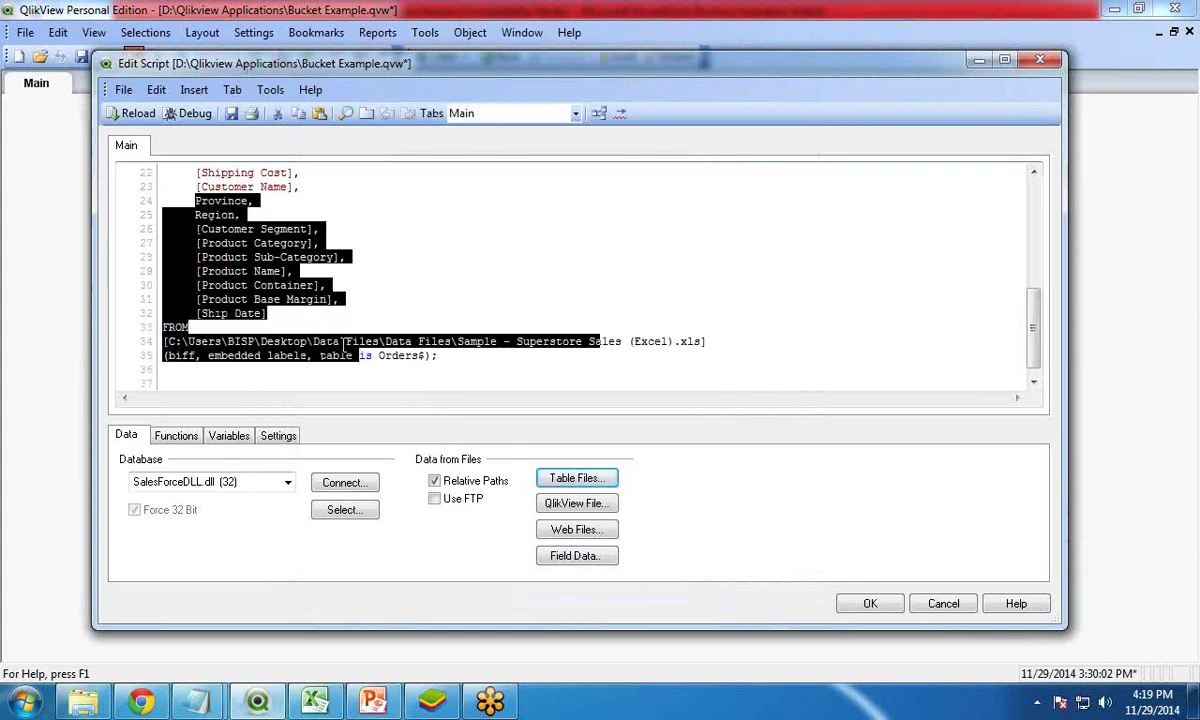
click(343, 344)
scroll(343, 344, up, 2)
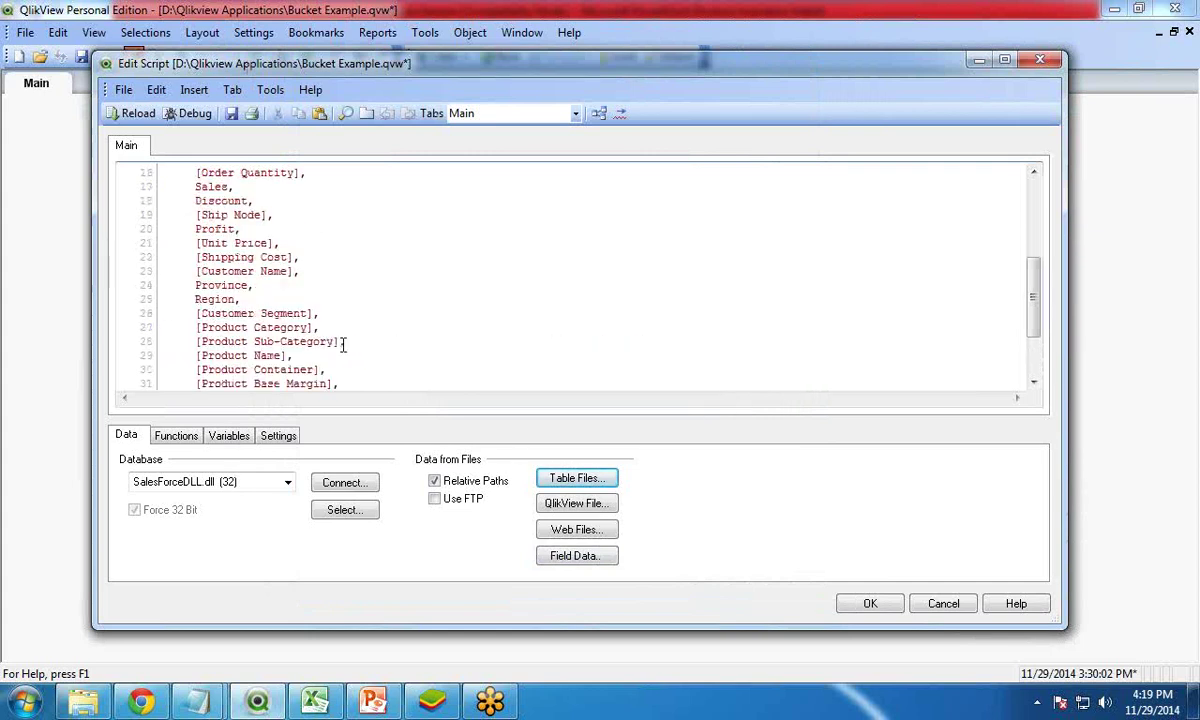
click(231, 115)
click(130, 113)
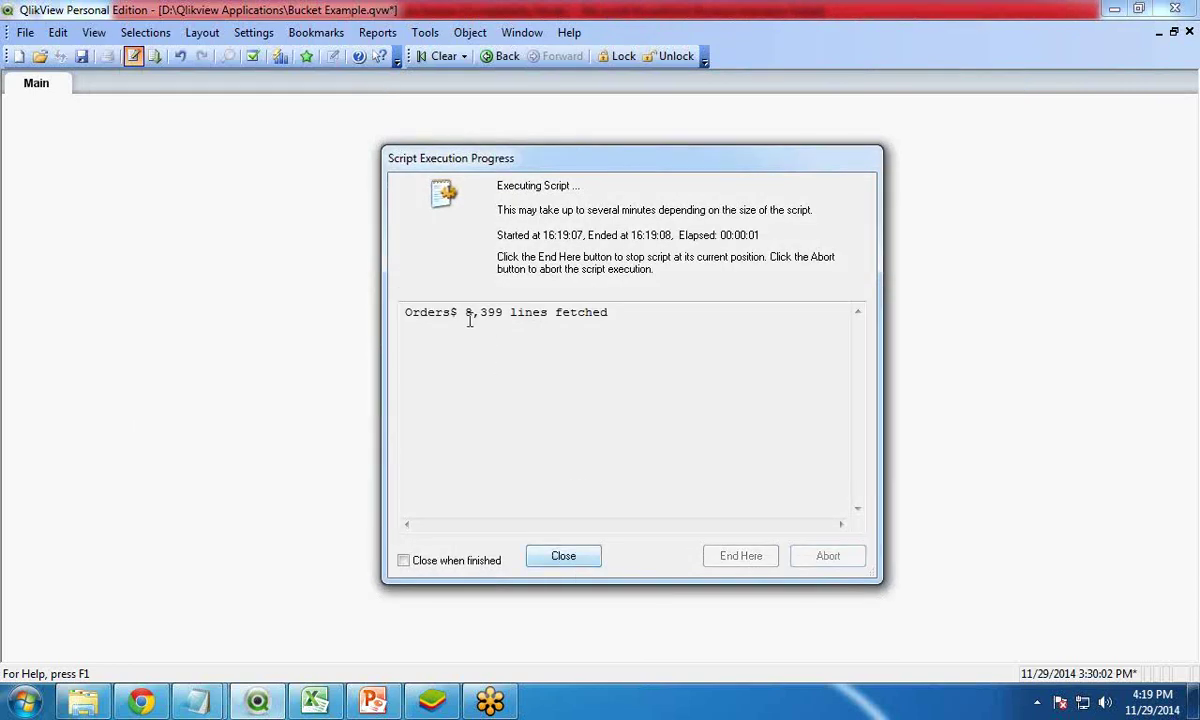
drag(463, 313, 502, 313)
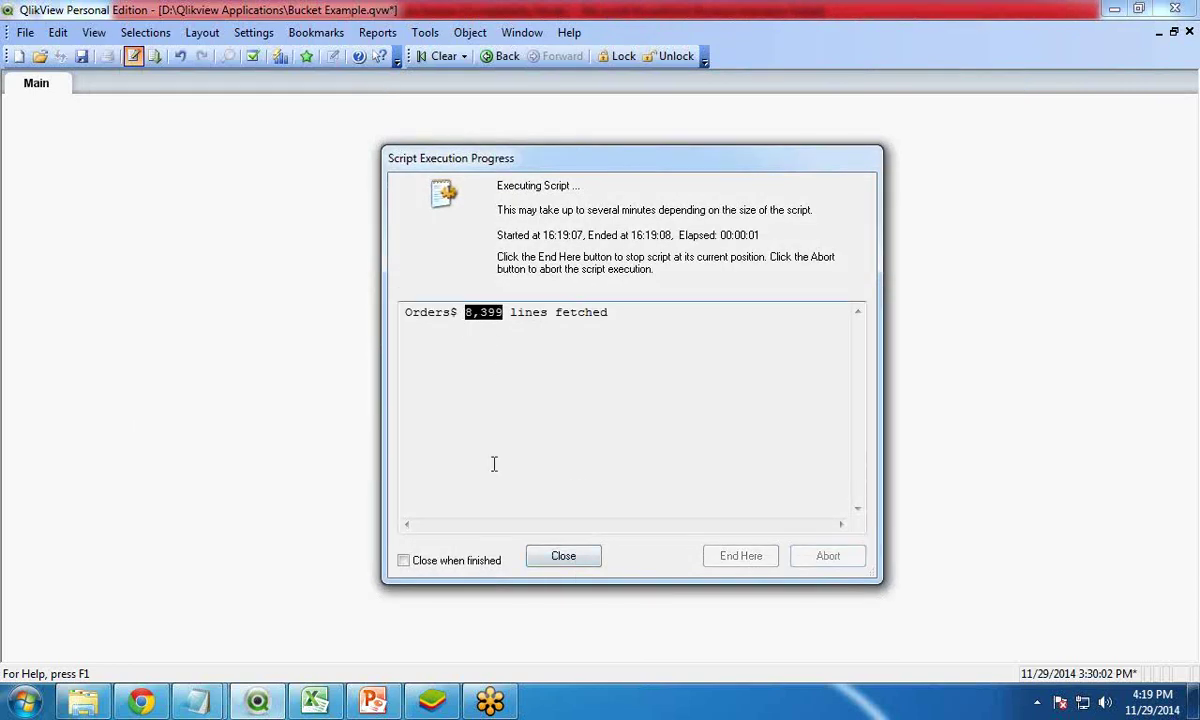
click(563, 558)
click(628, 567)
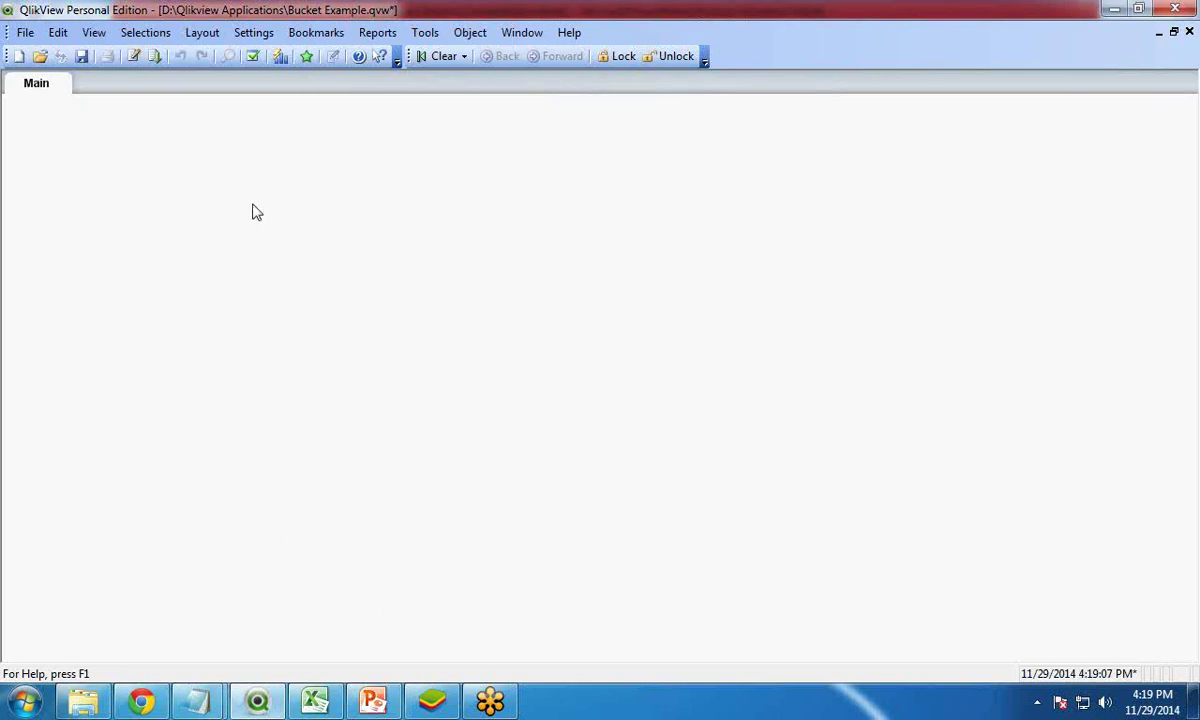
- Create a new text object containing the expression =Count(Sales)
right_click(252, 212)
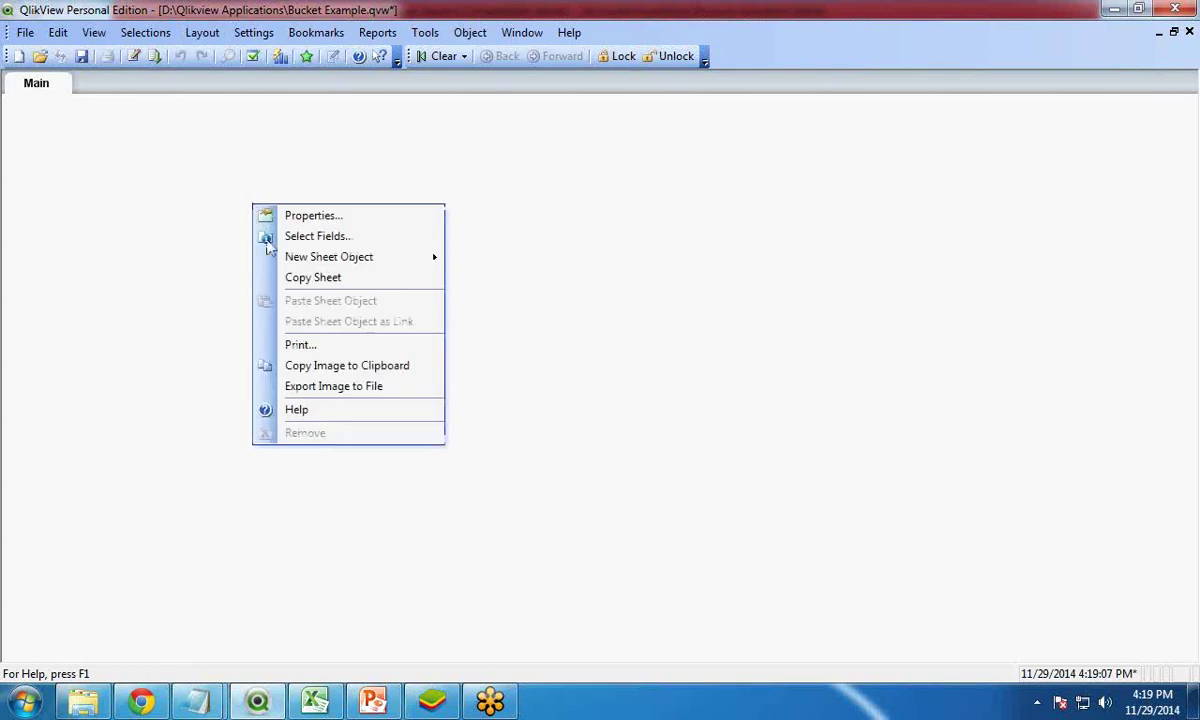
mouse_move(420, 257)
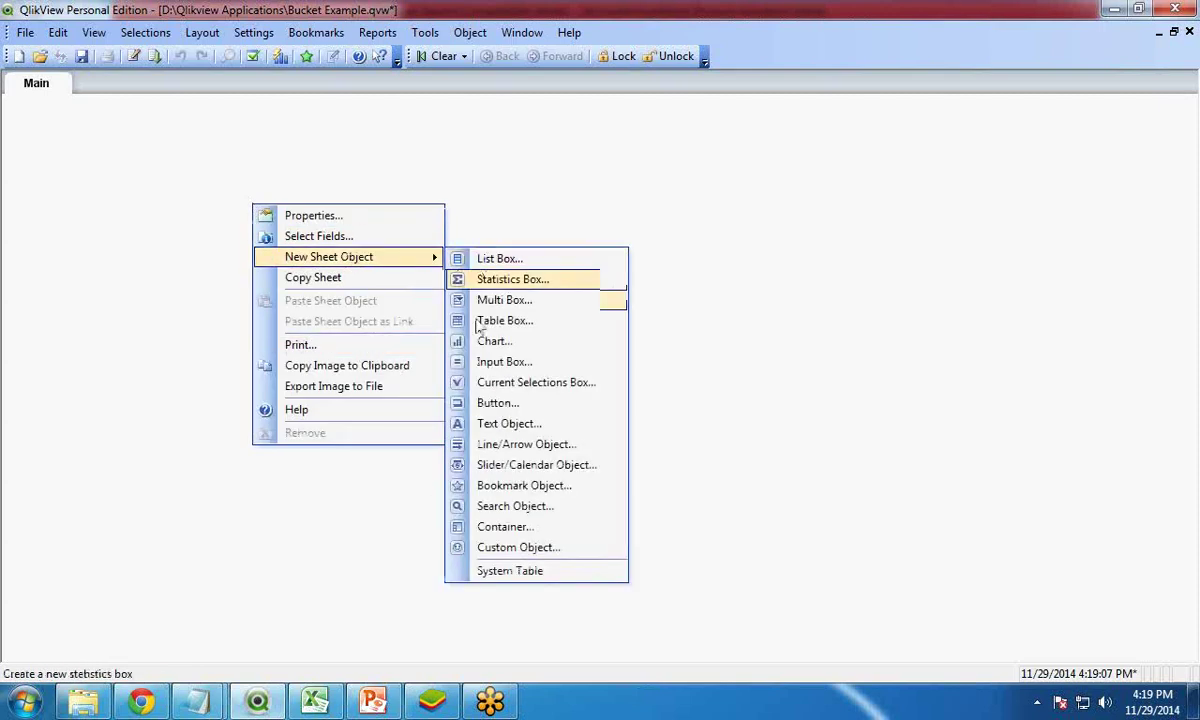
click(488, 424)
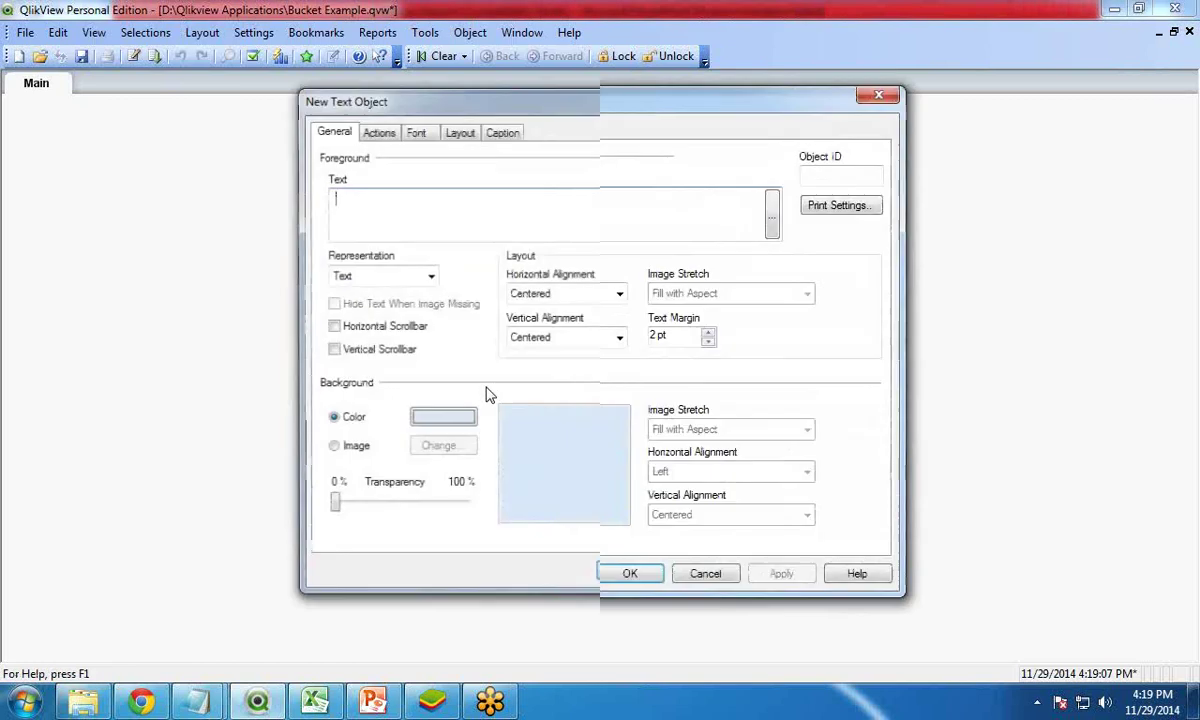
text(=count)
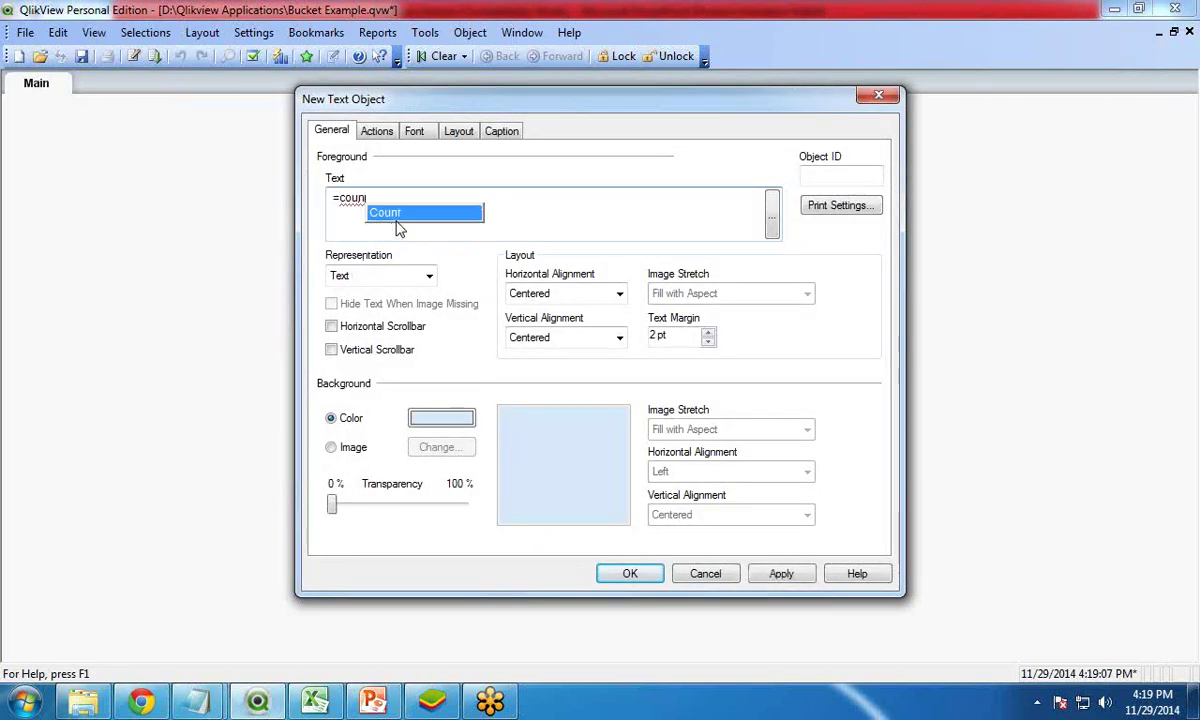
key(Return)
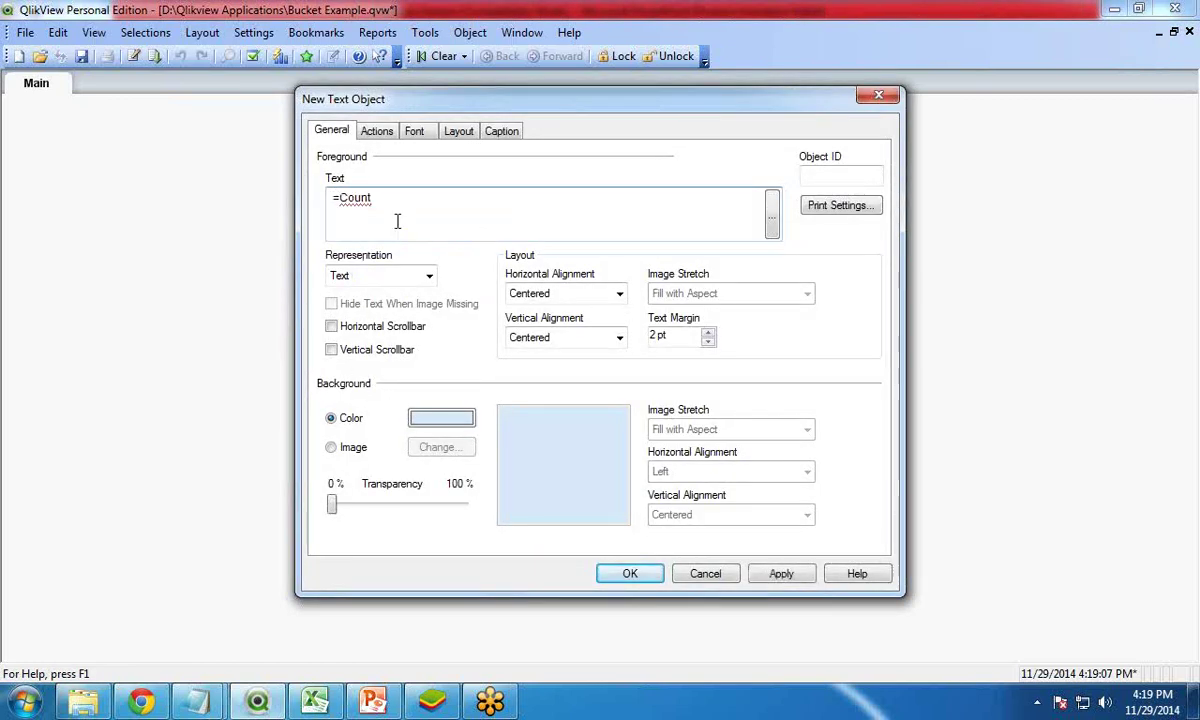
text((sa)
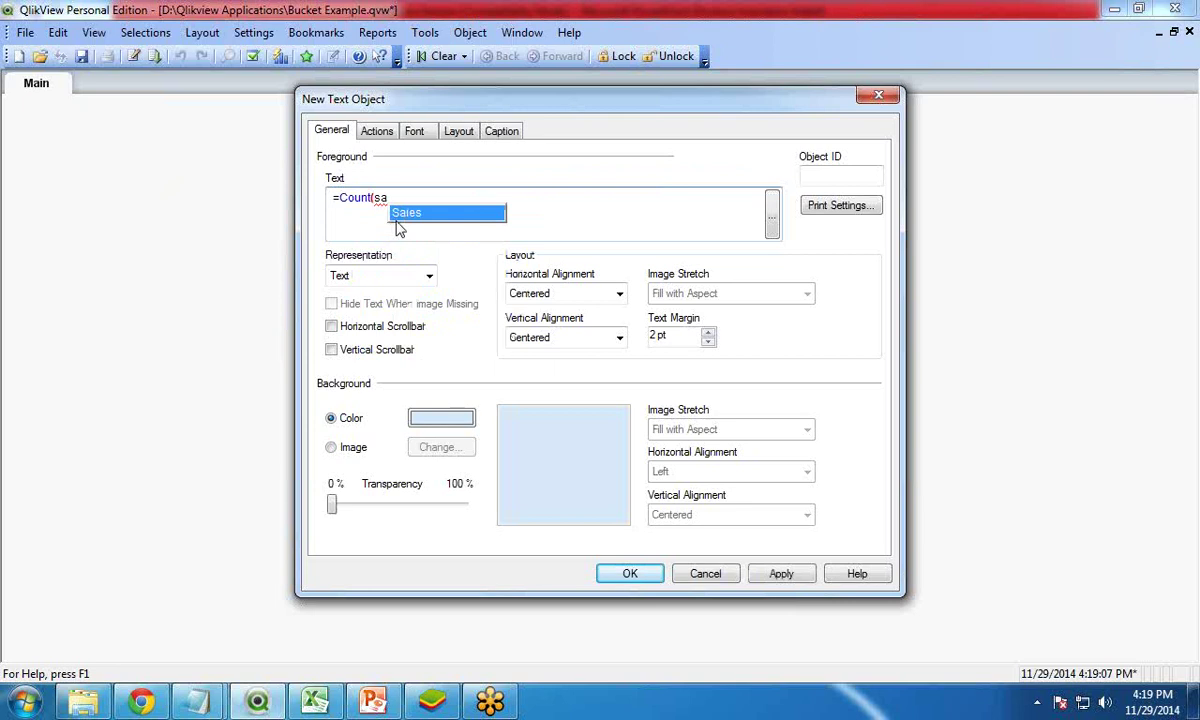
key(Return)
text())
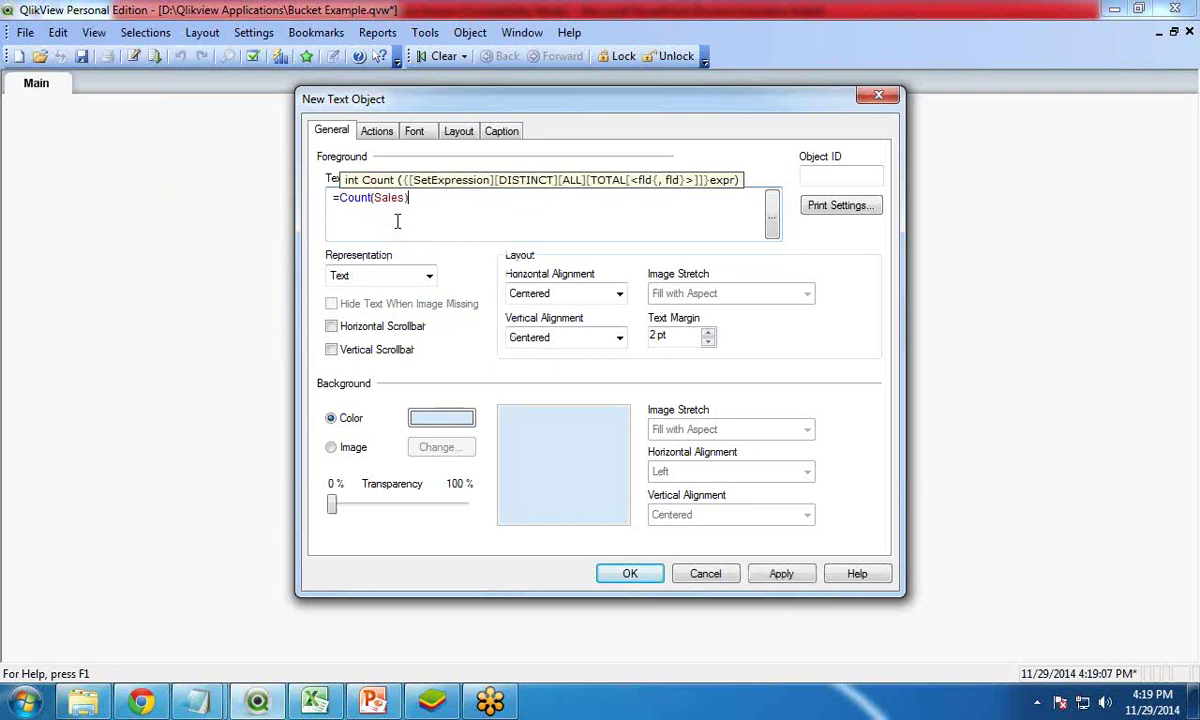
- Caption it 'Total Records', then move it to the sheet's top-left and shrink it
click(501, 131)
click(332, 154)
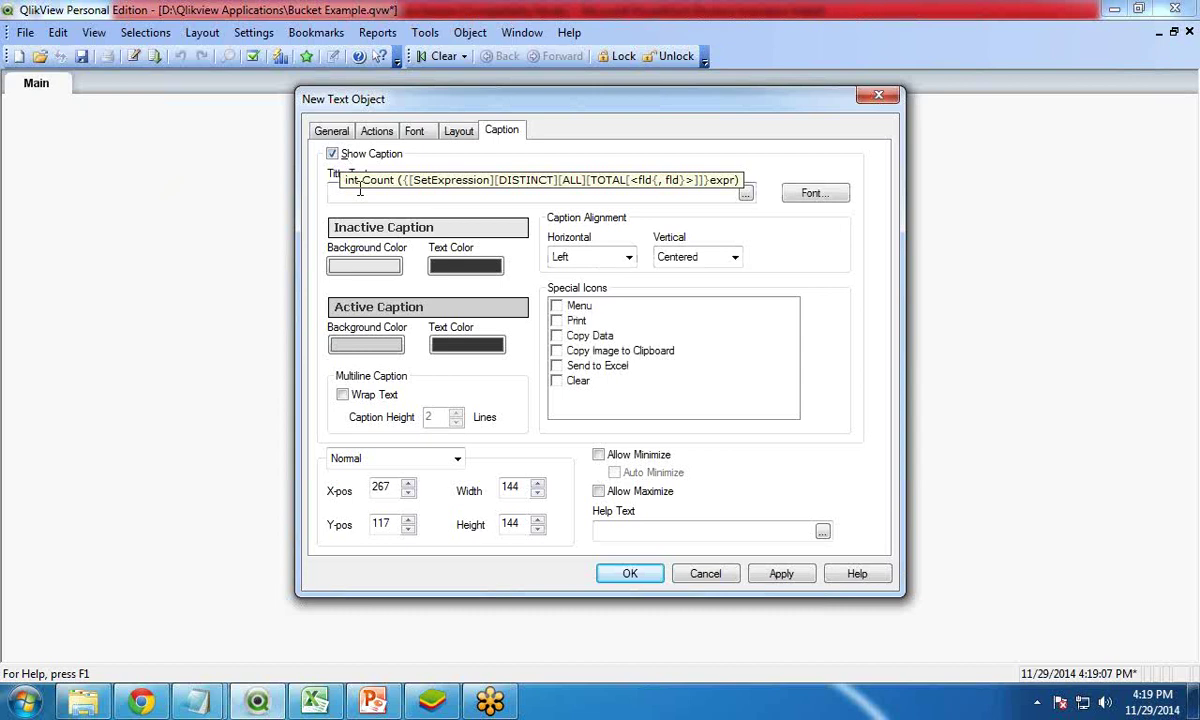
text(Total Records)
click(629, 572)
drag(289, 222, 113, 184)
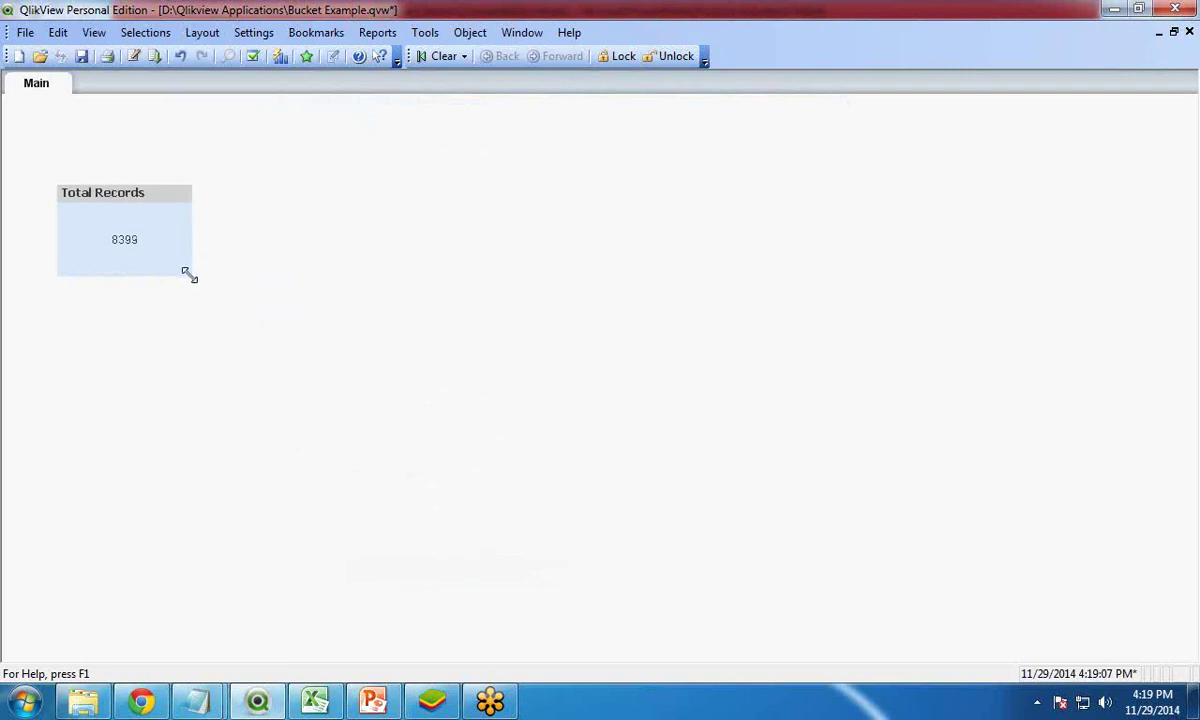
drag(187, 271, 177, 261)
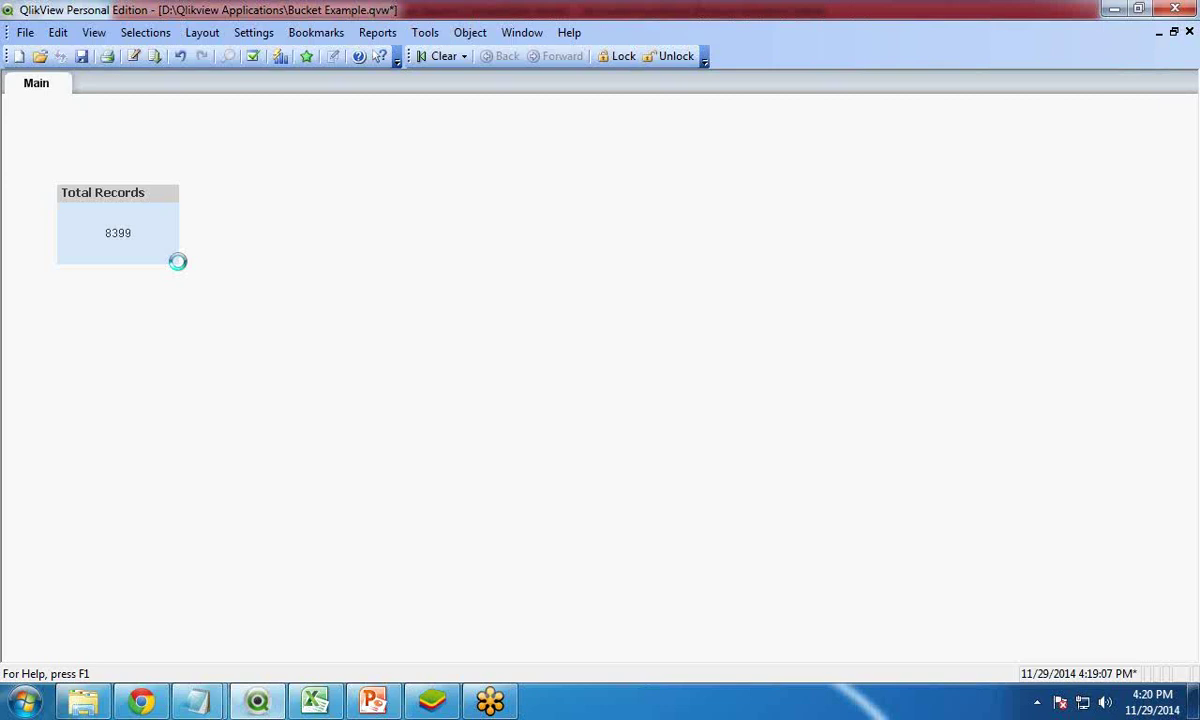
- Delete the existing vBucketWidth variable in the Variable Overview
click(256, 34)
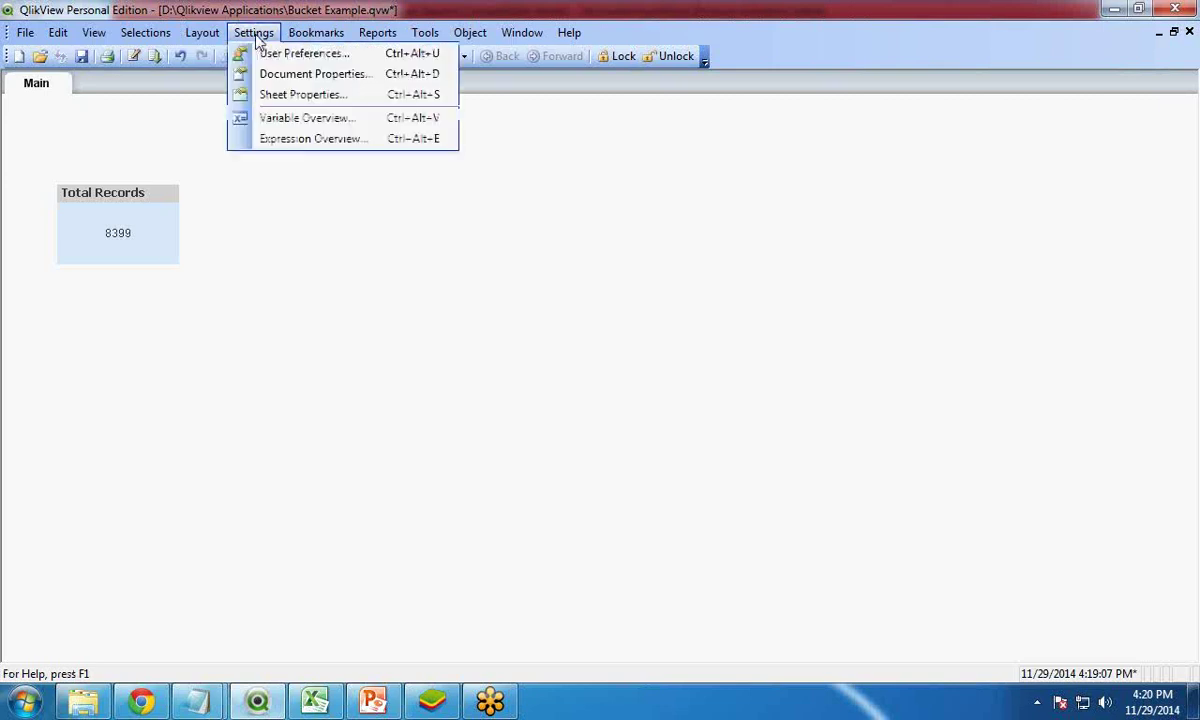
click(305, 118)
click(507, 192)
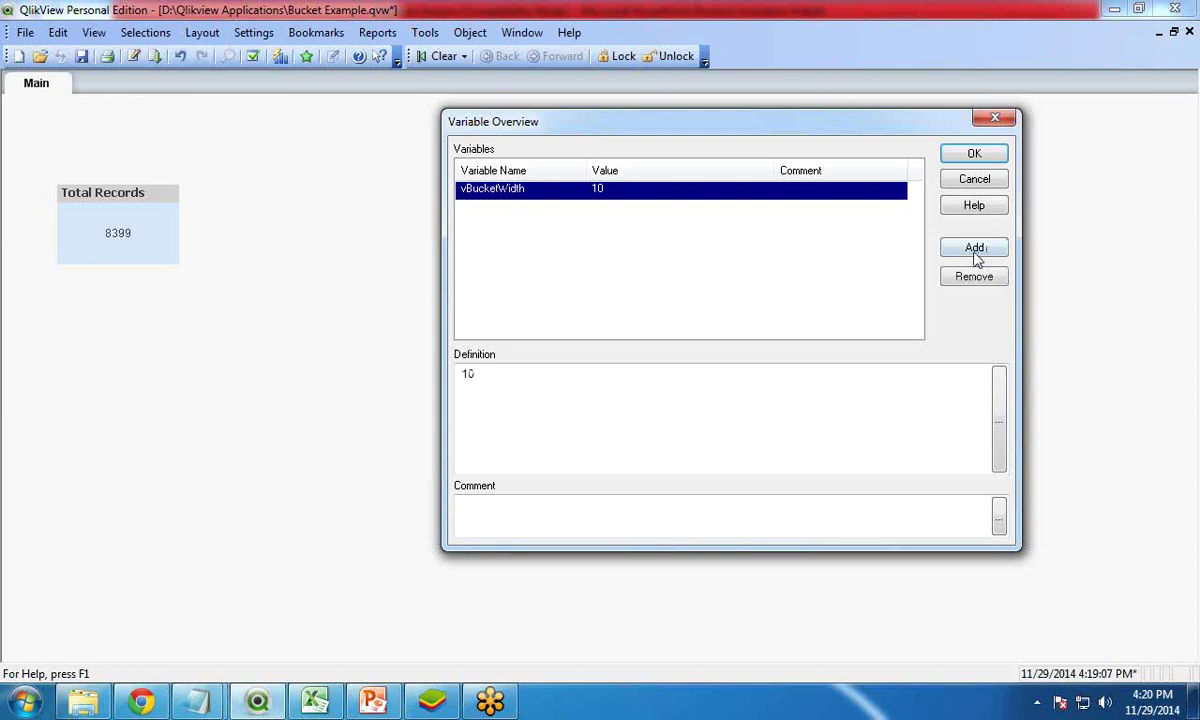
click(975, 277)
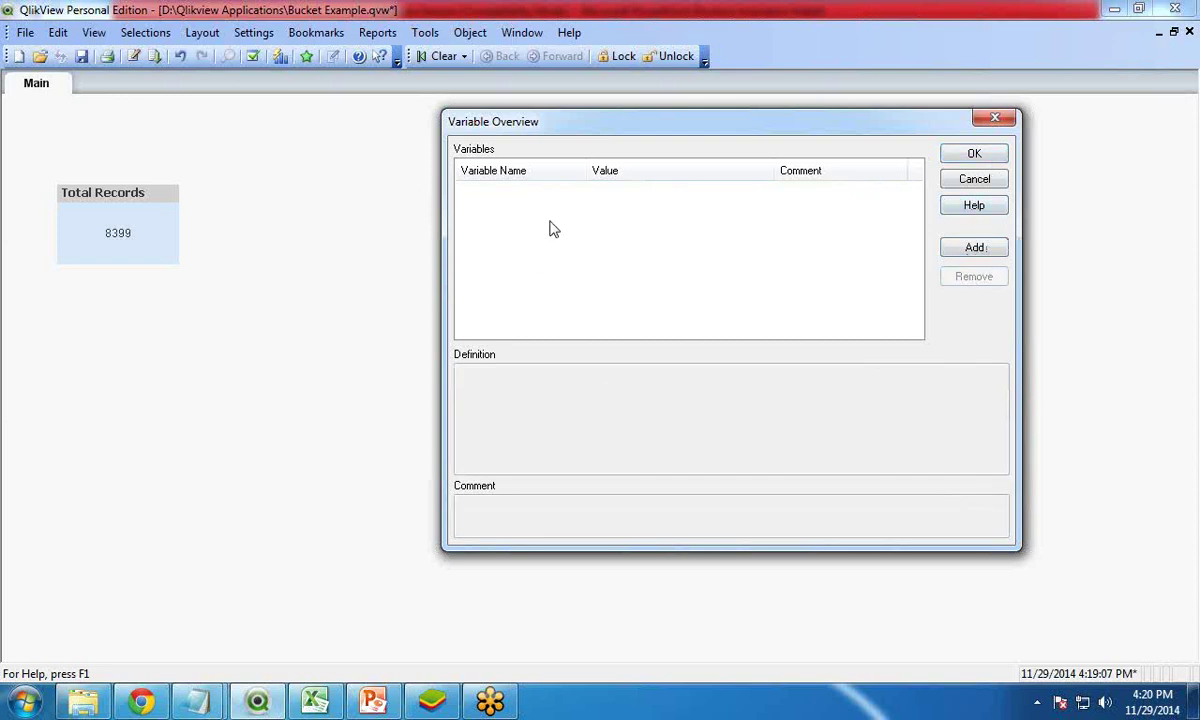
- Add a new variable vBucketWidth and set its definition to 10
click(972, 250)
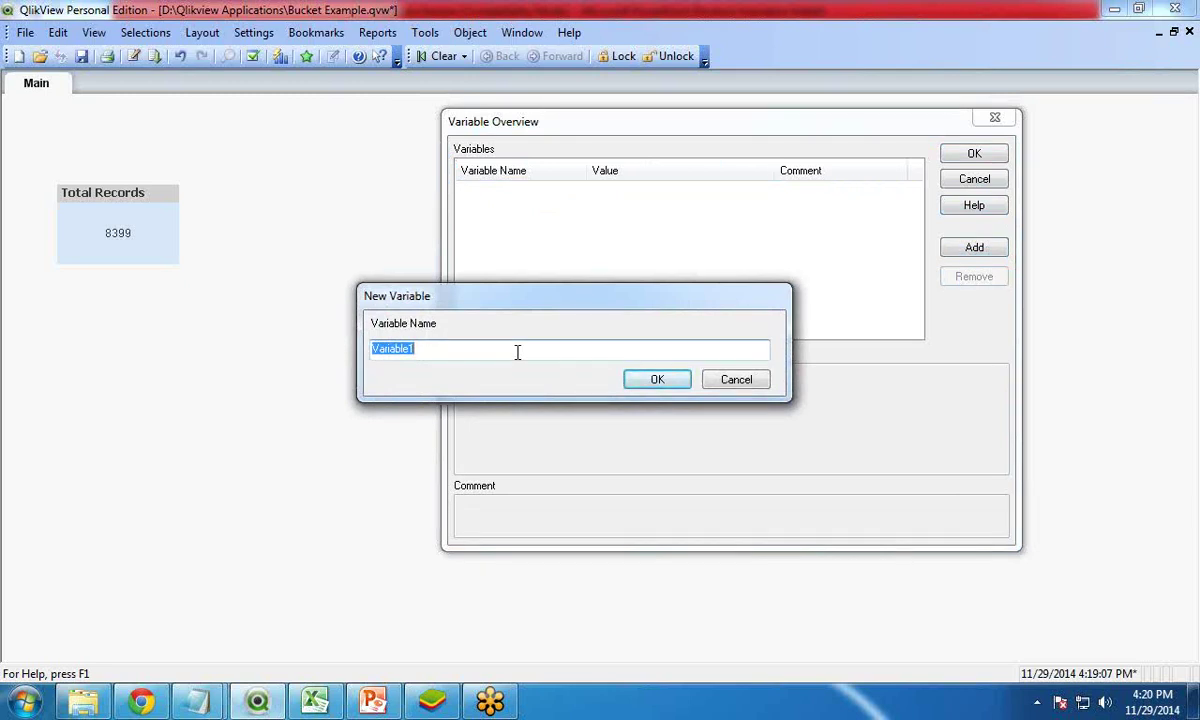
text(vBucketWidth)
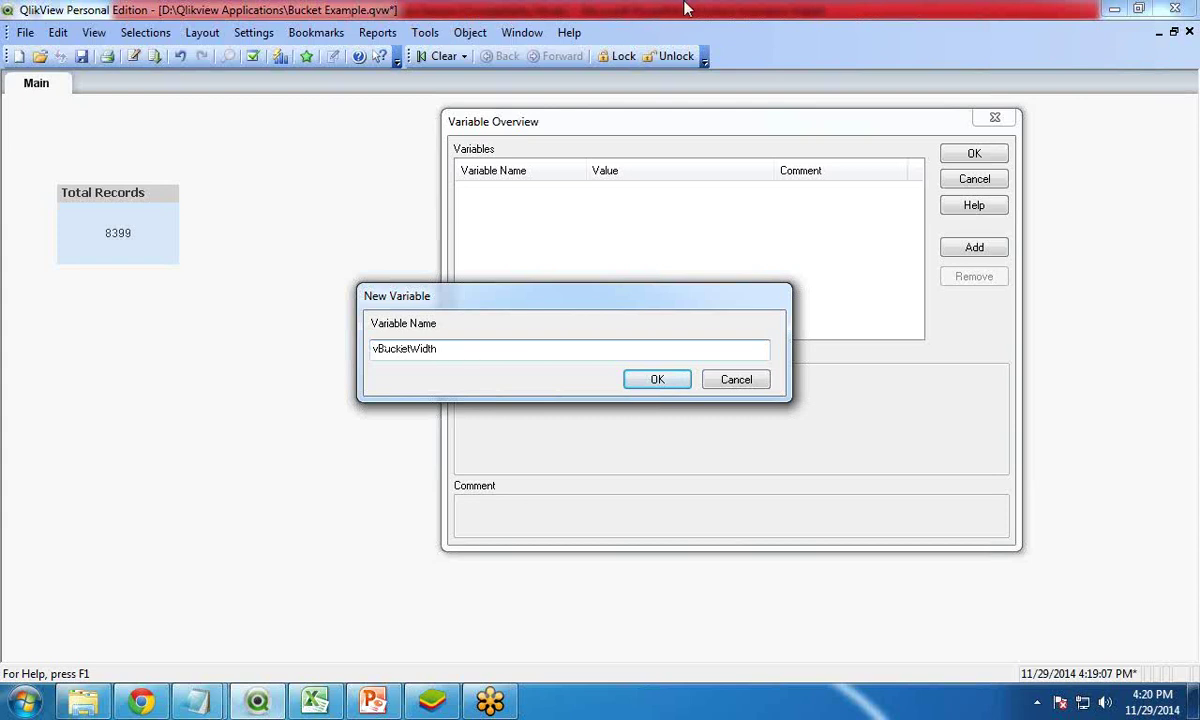
click(660, 386)
click(510, 193)
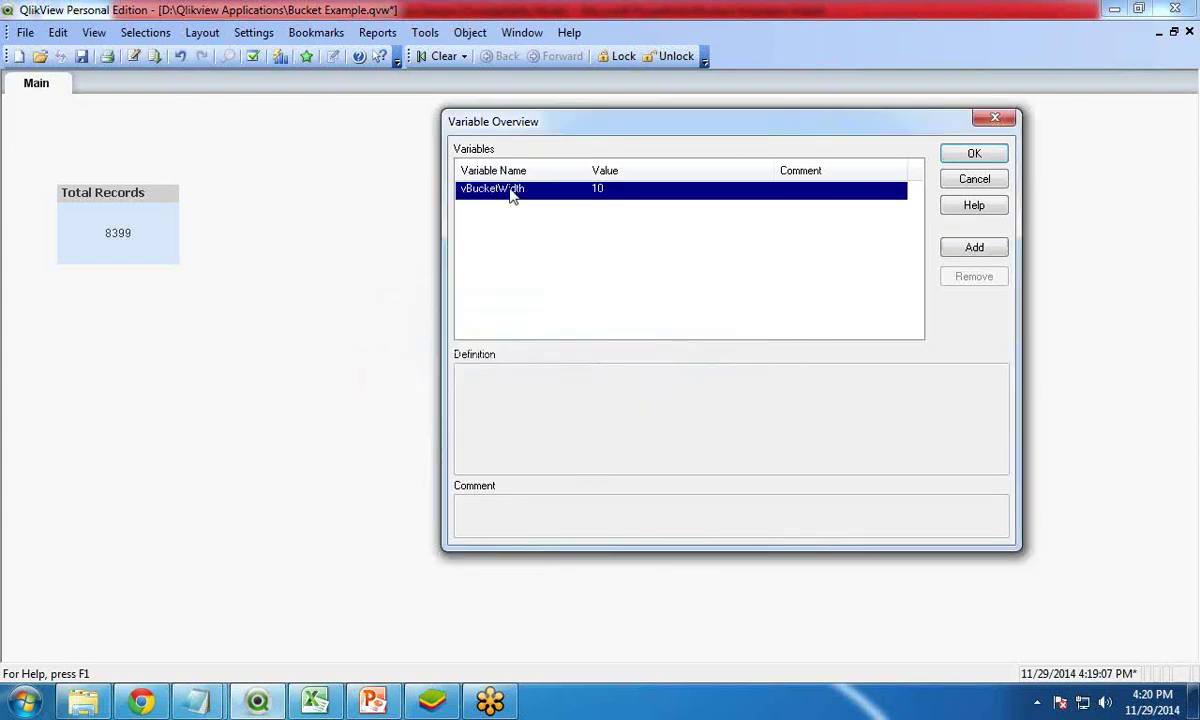
click(503, 383)
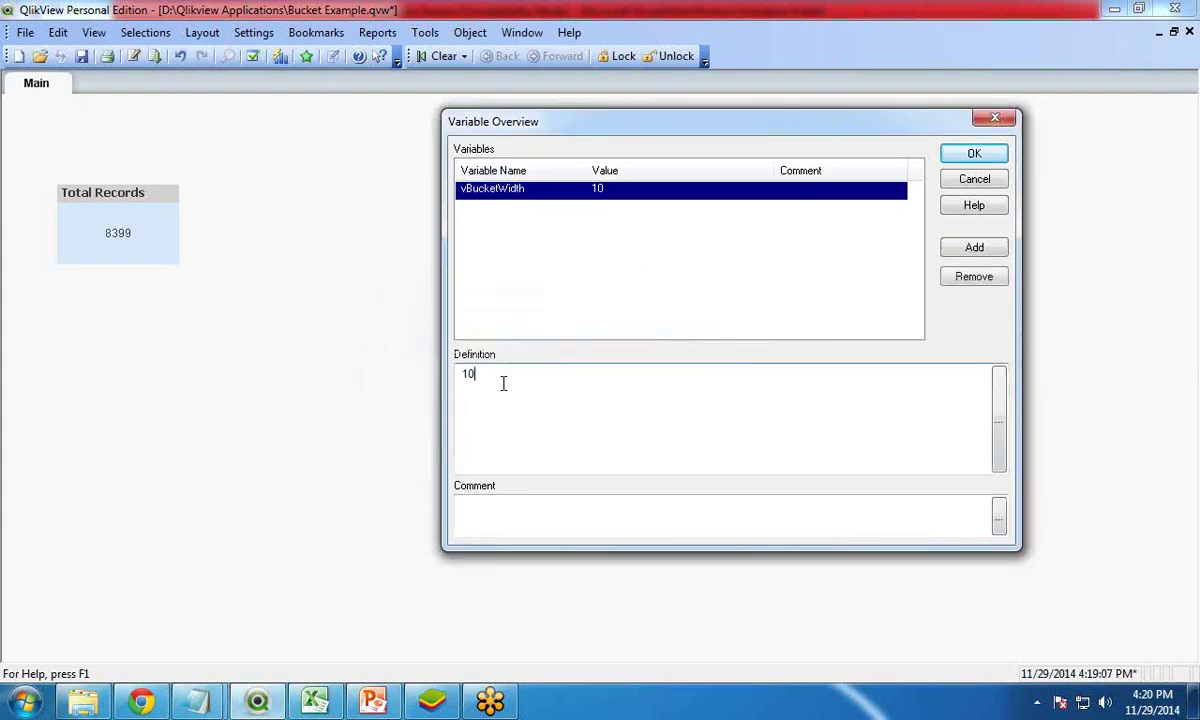
drag(490, 375, 440, 377)
text(10)
- Add an input box displaying vBucketWidth titled Bucket Width, and drag it lower on the sheet
click(972, 160)
right_click(417, 273)
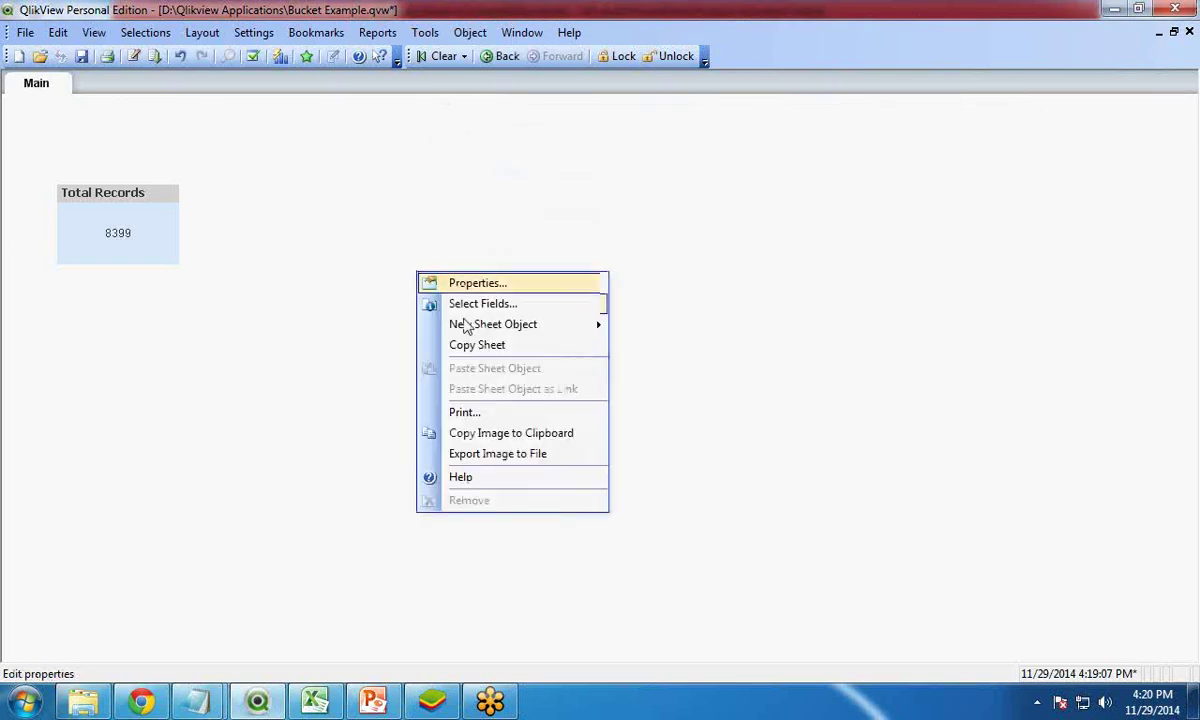
mouse_move(514, 330)
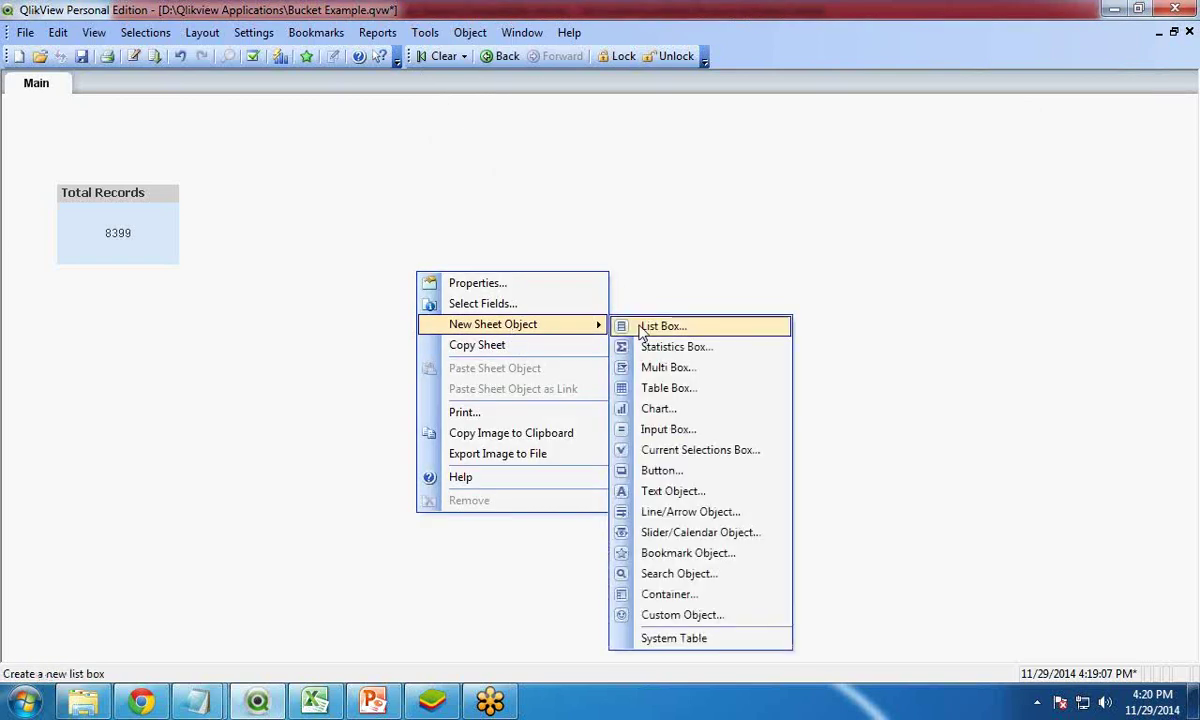
click(684, 437)
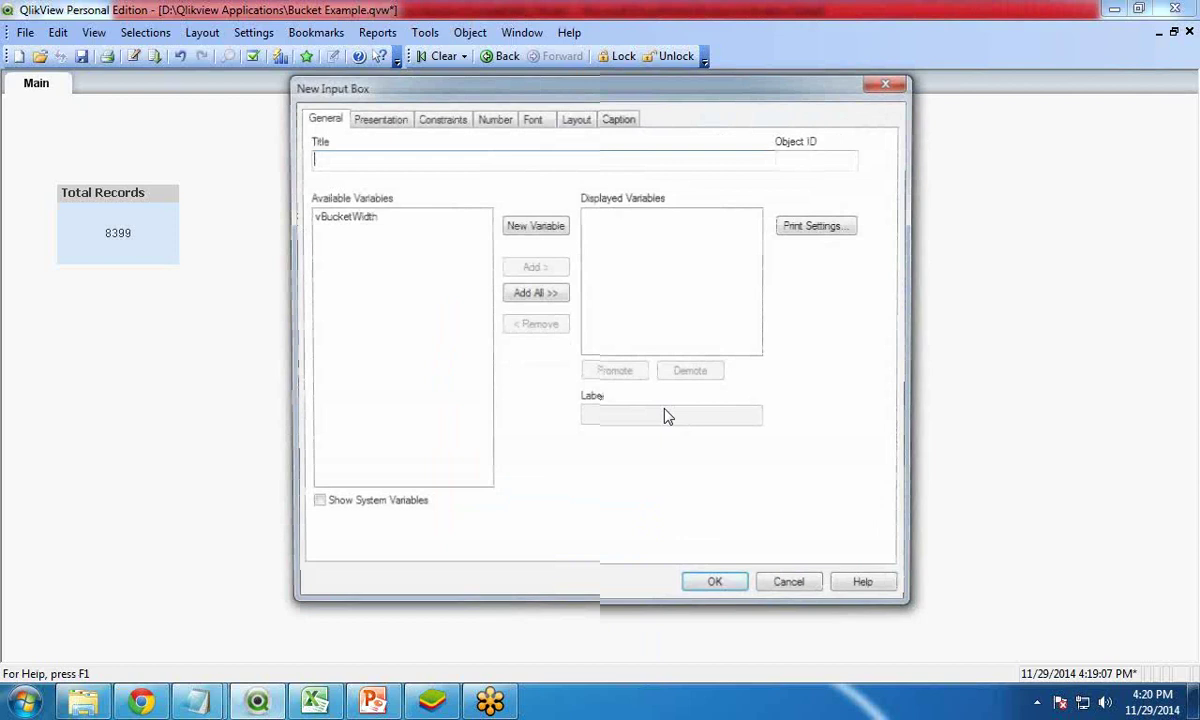
click(366, 222)
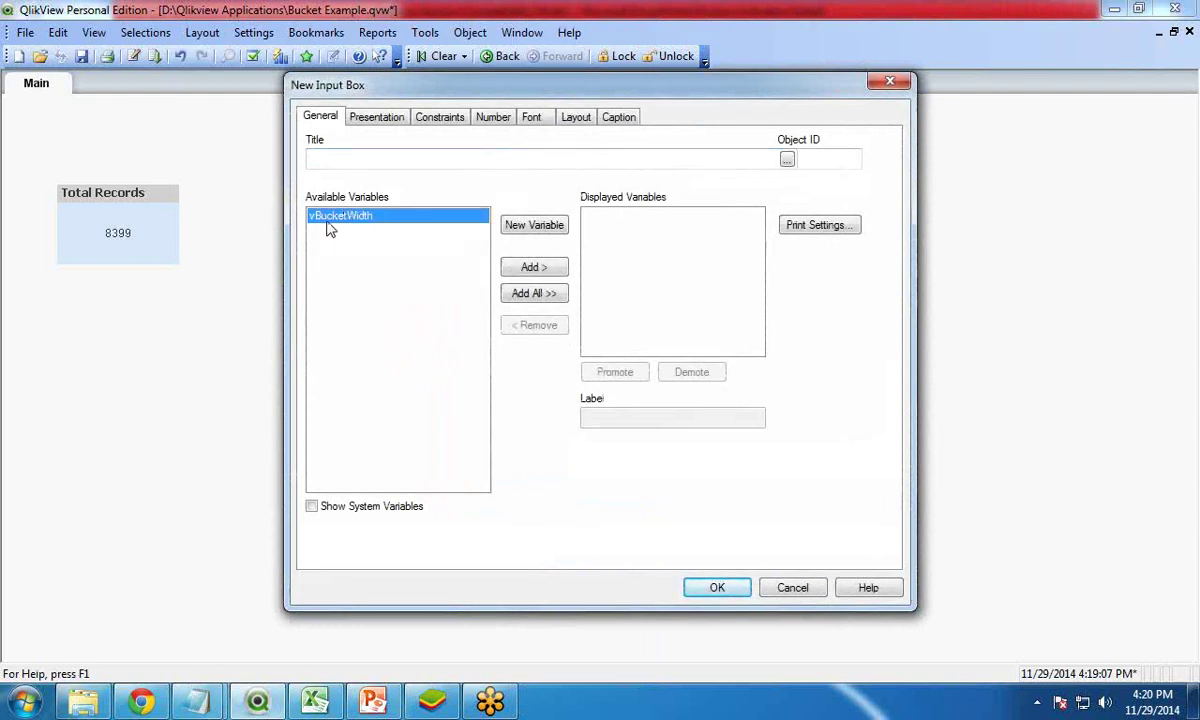
click(532, 268)
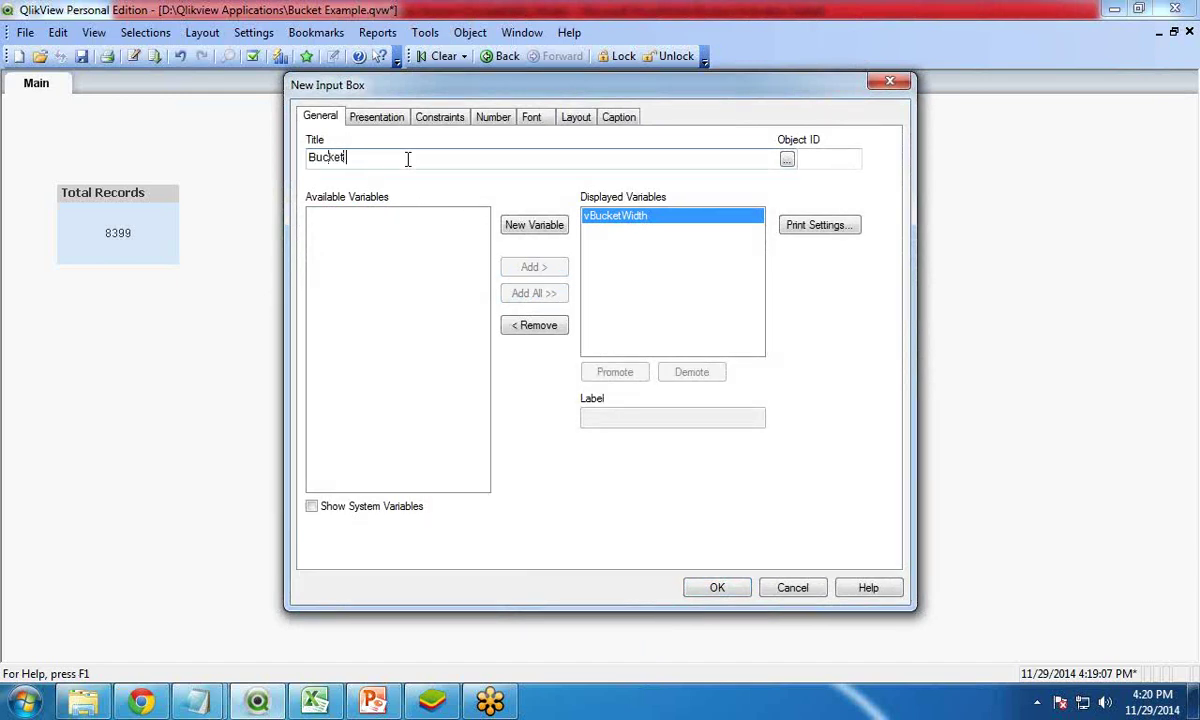
click(716, 589)
drag(487, 278, 521, 436)
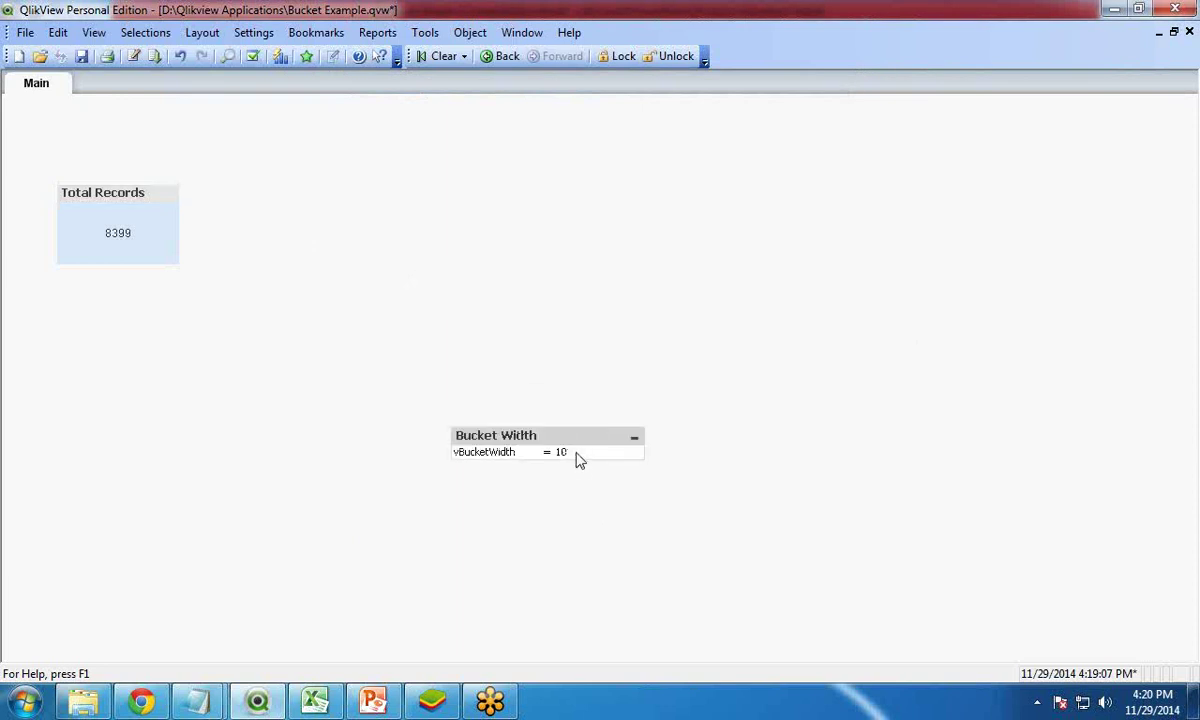
- Enter 5 as the bucket width in the input box
click(566, 453)
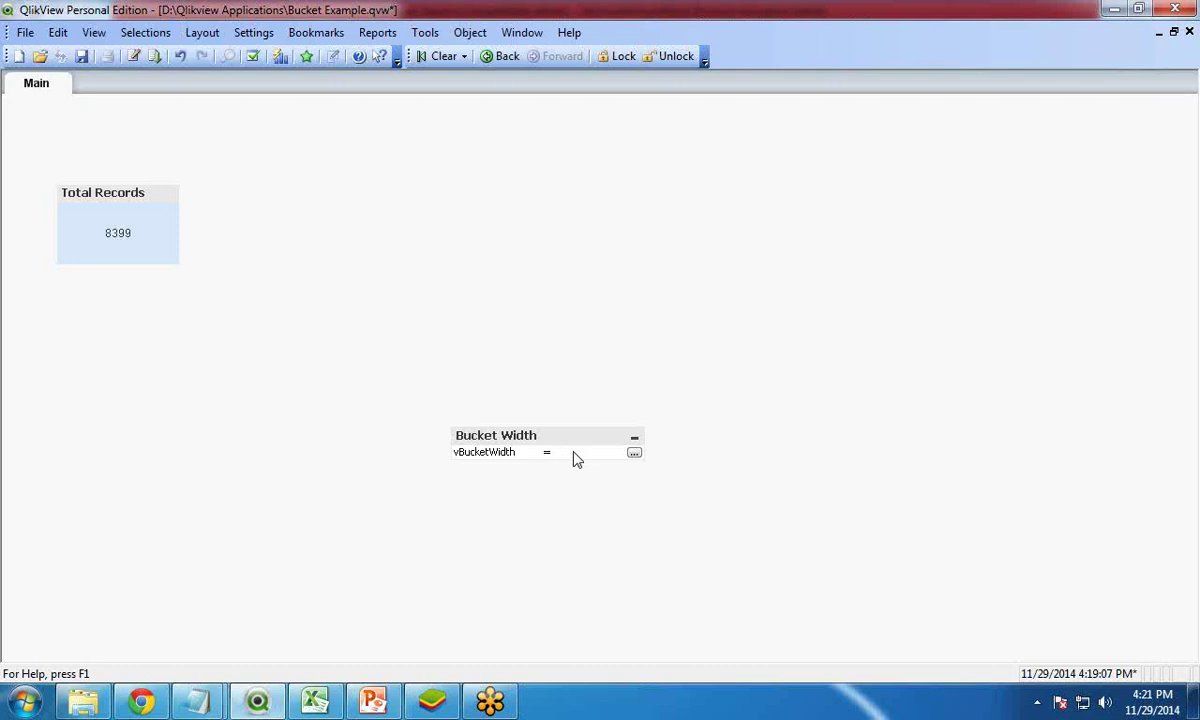
text(5)
key(Return)
- Change the vBucketWidth definition to 20 in Variable Overview, then move the box further down
click(255, 33)
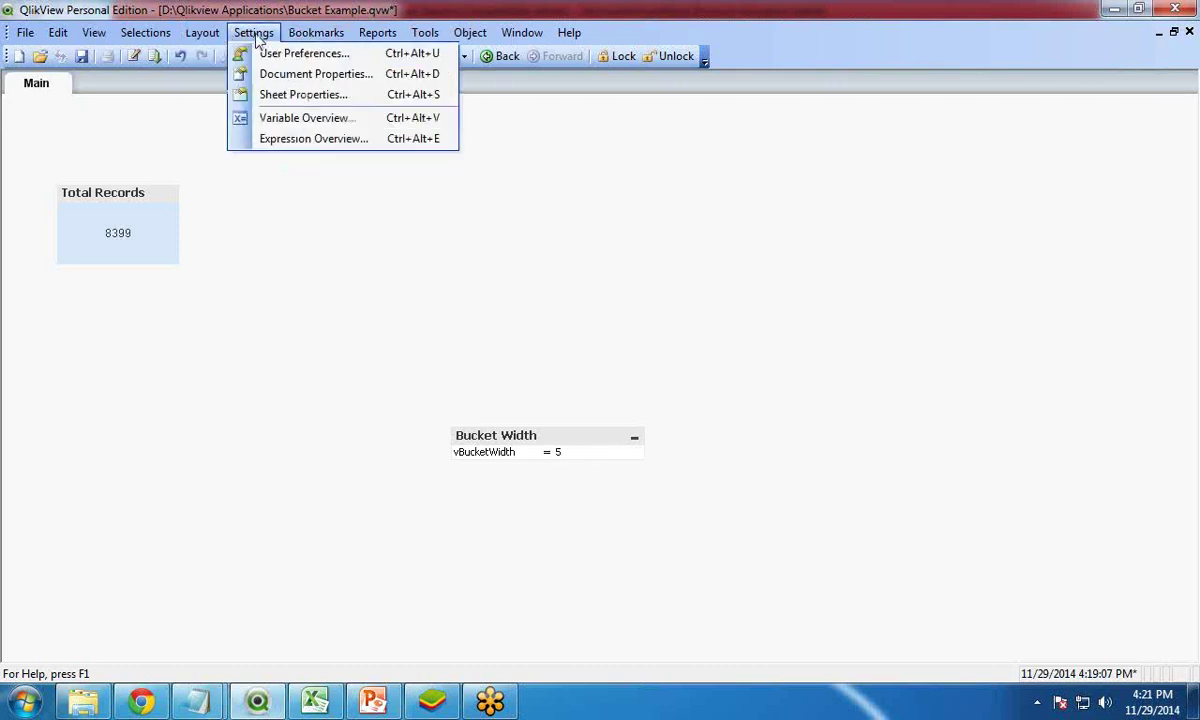
click(287, 119)
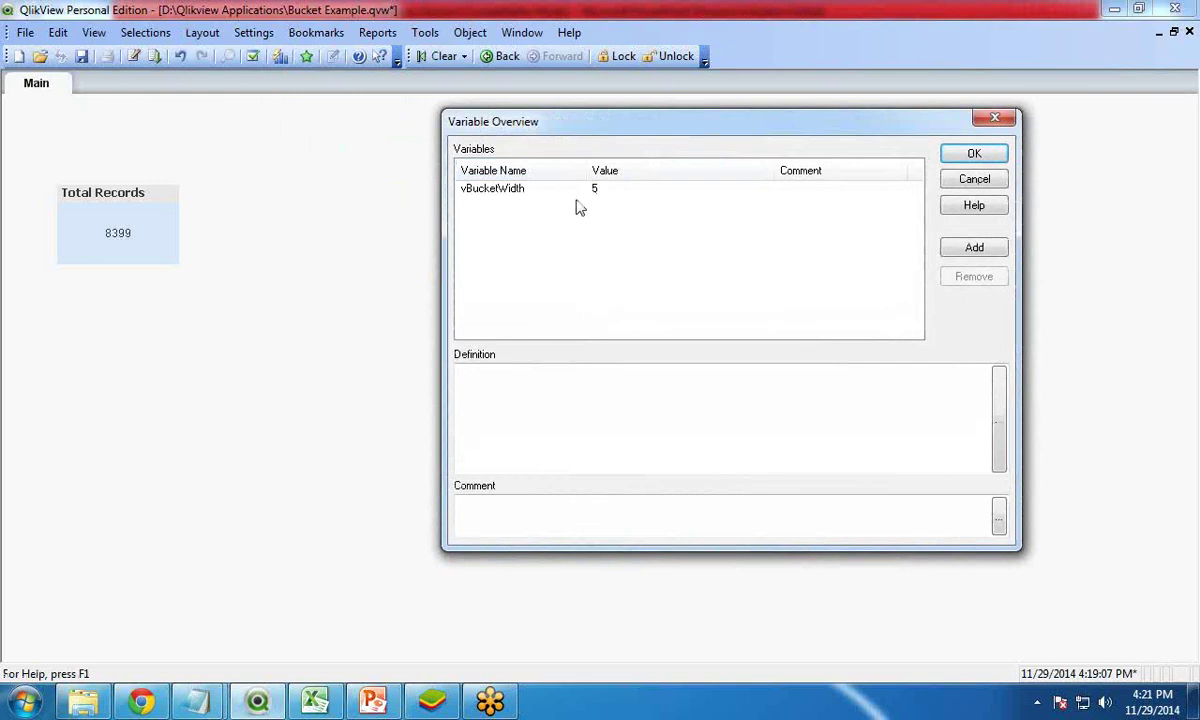
click(575, 189)
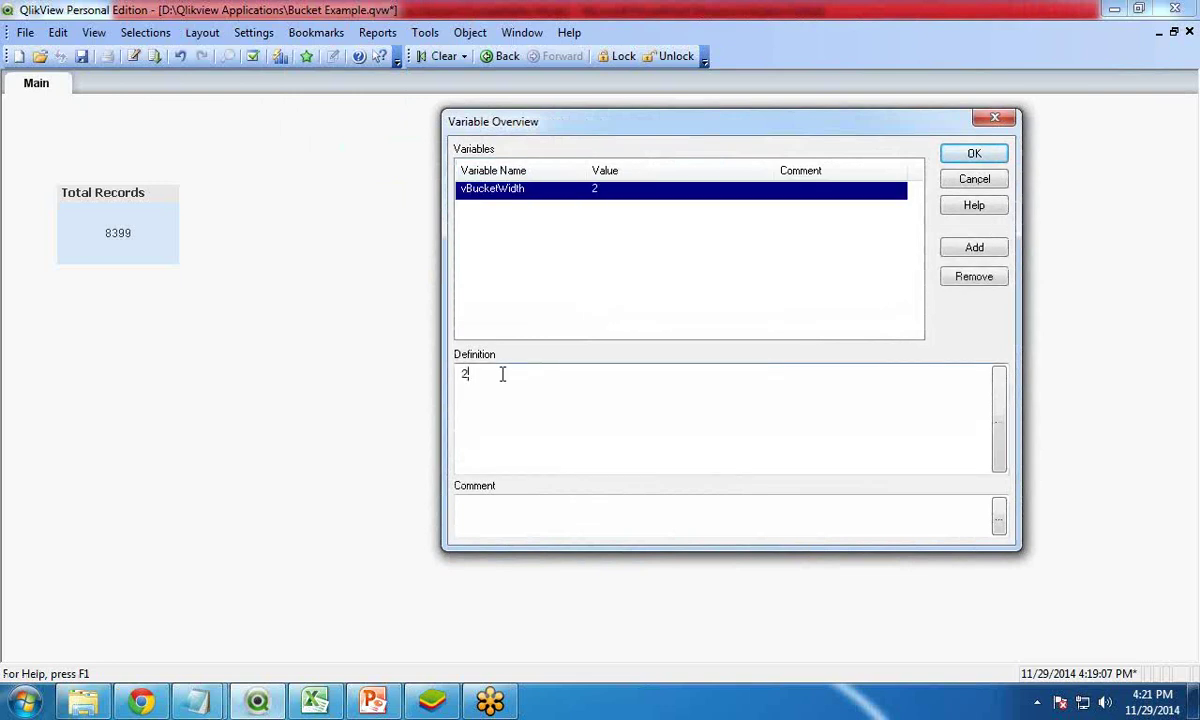
text(0)
drag(619, 136, 787, 177)
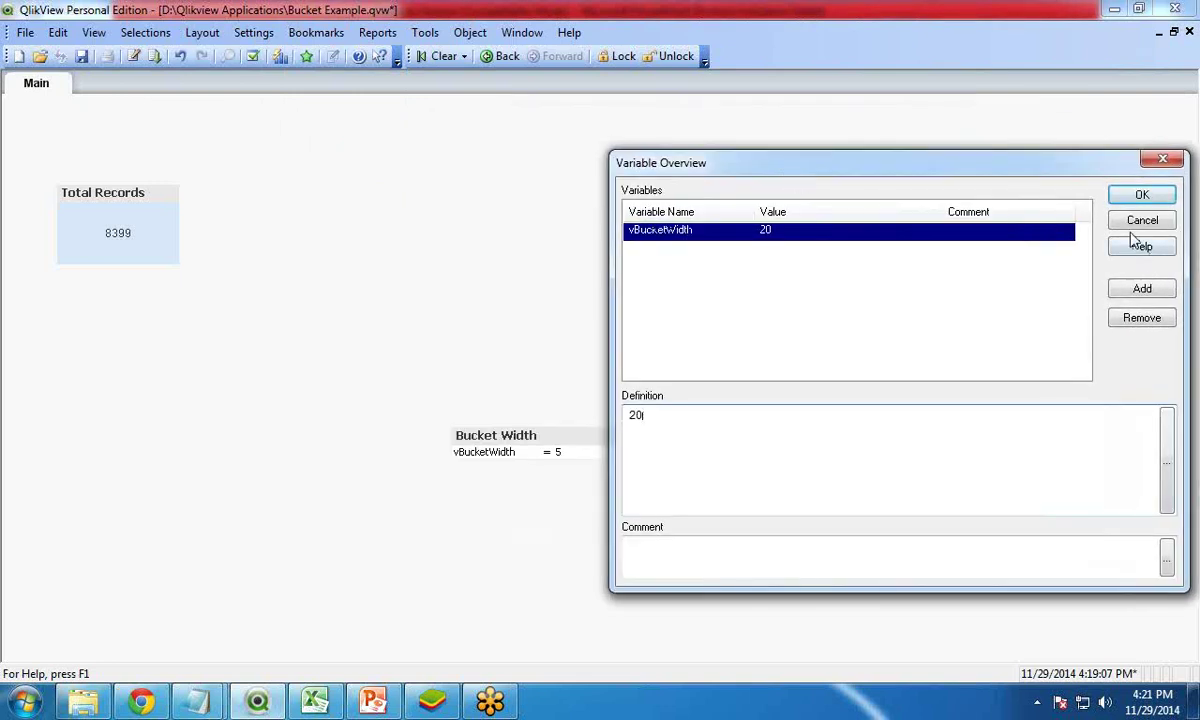
click(1140, 196)
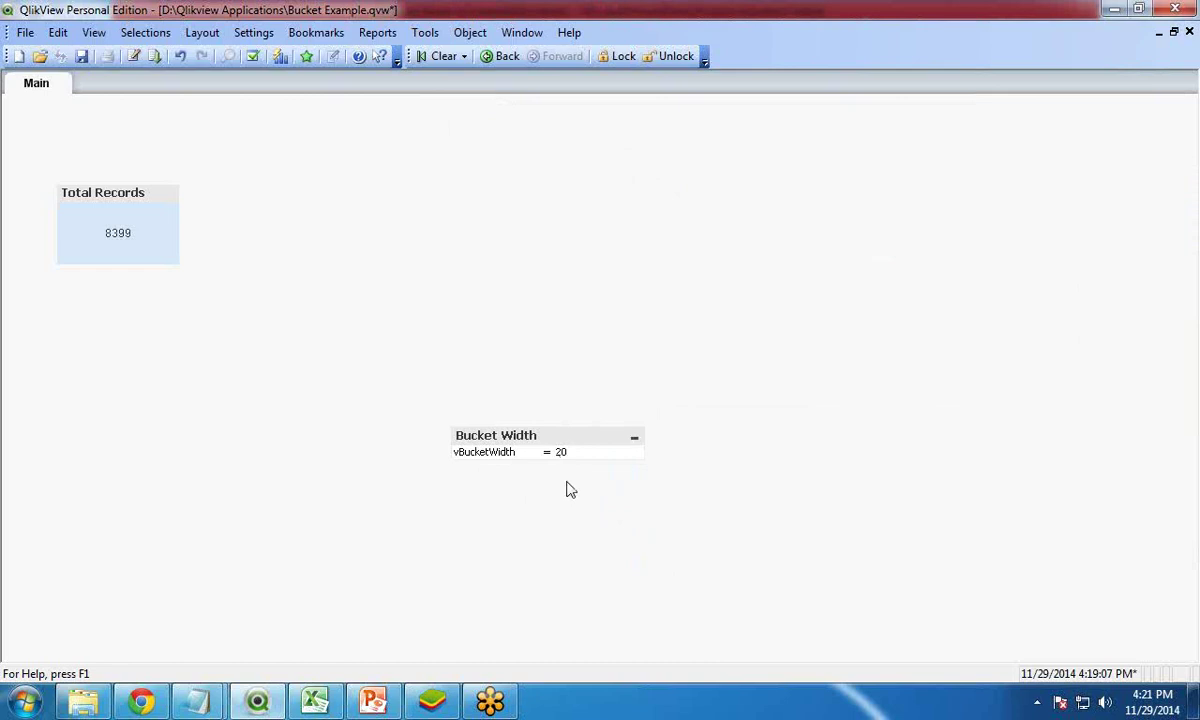
drag(540, 437, 536, 530)
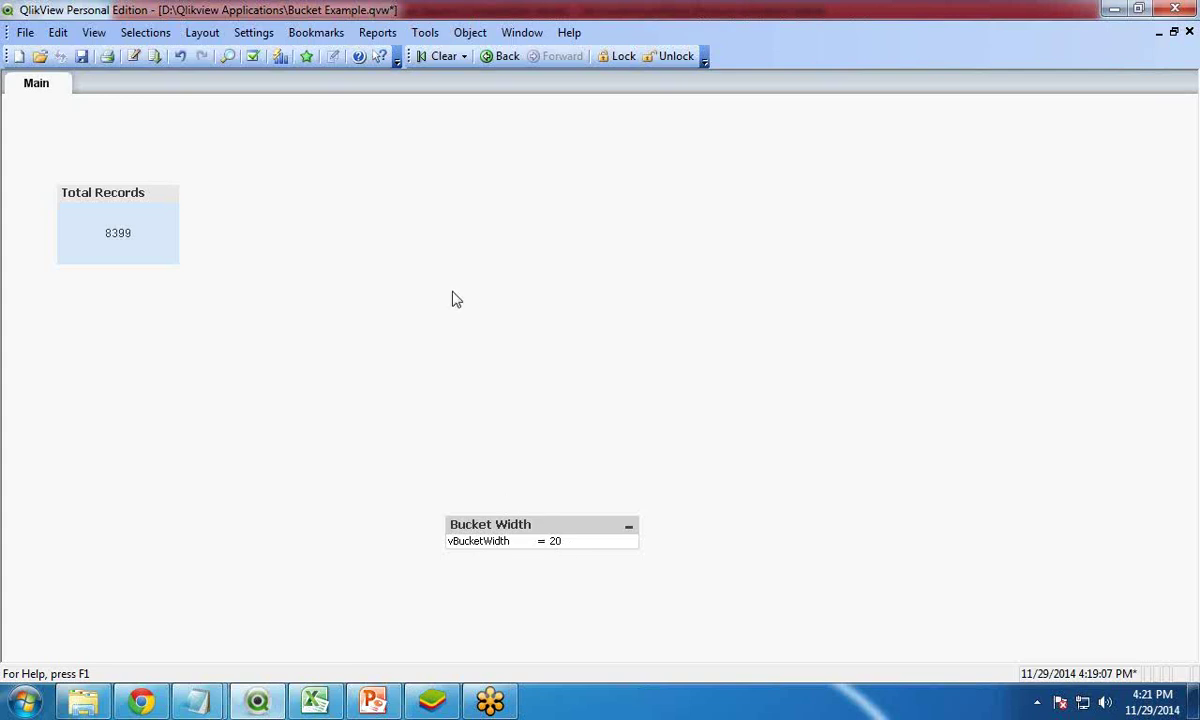
- Start a new chart and advance to its Dimensions page
right_click(335, 195)
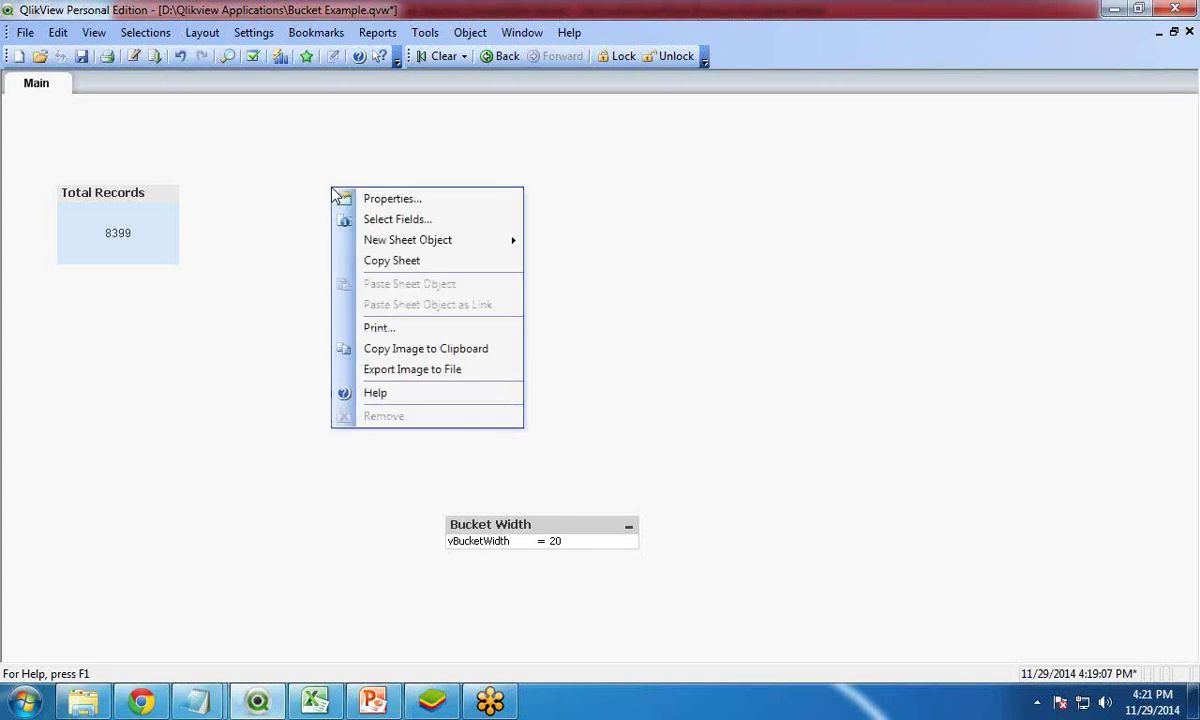
mouse_move(405, 240)
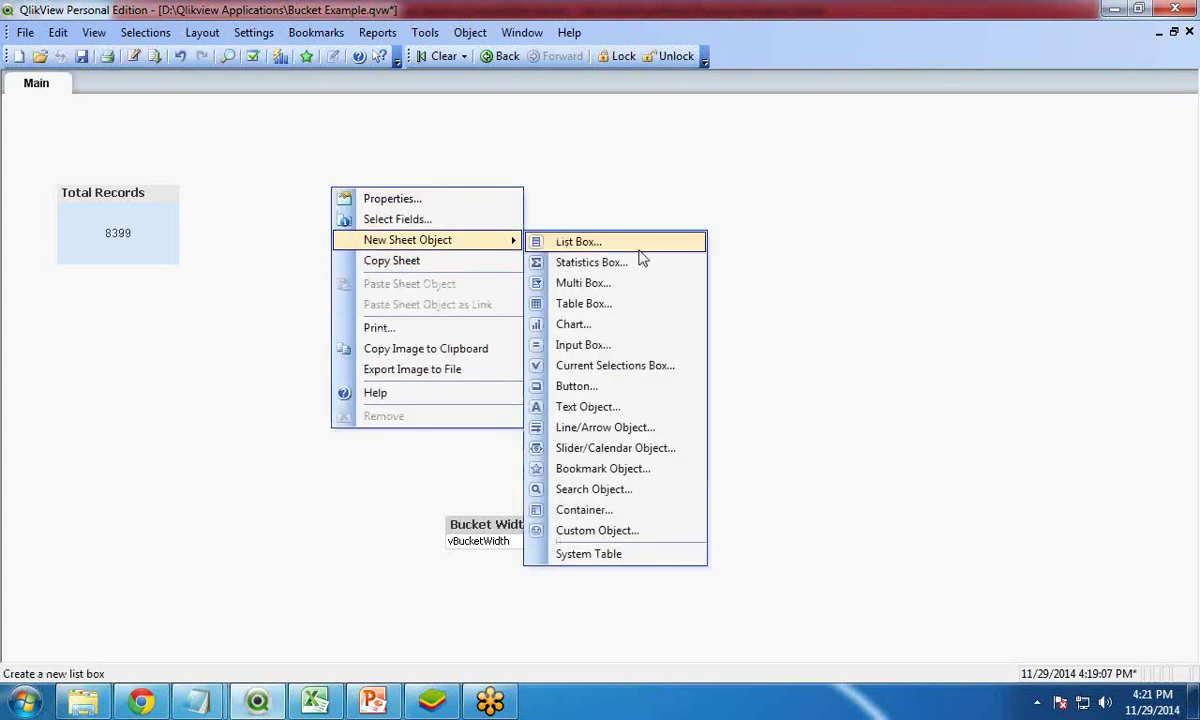
click(583, 324)
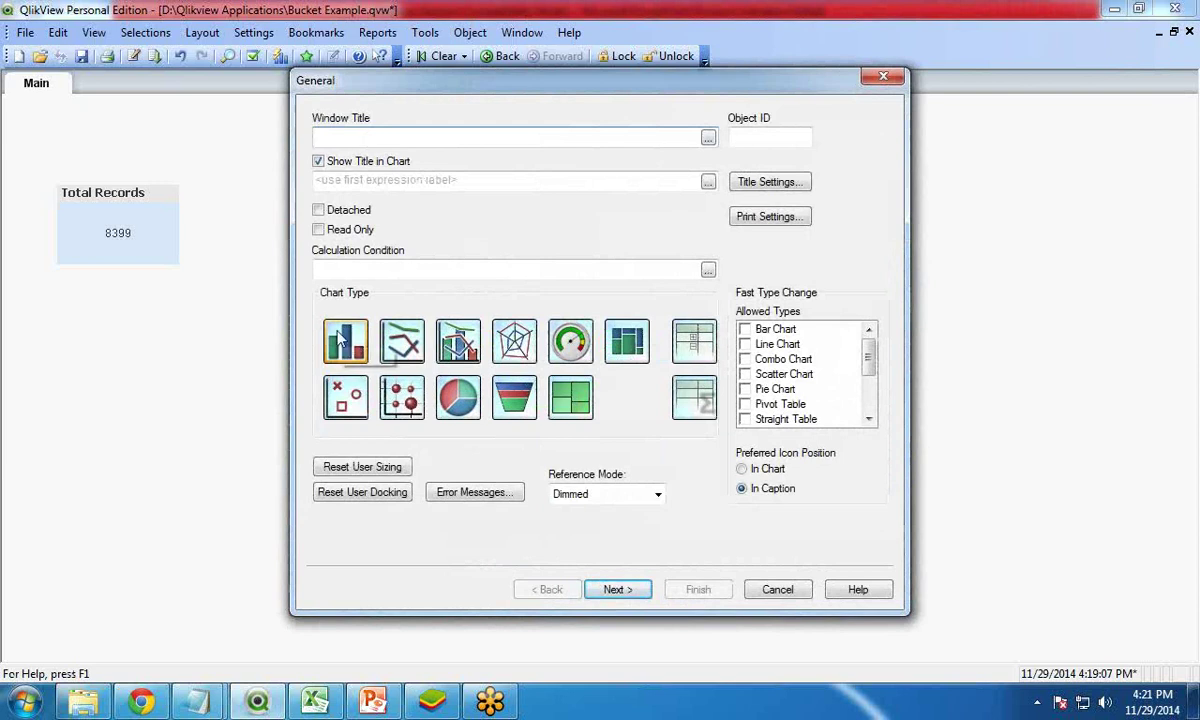
click(615, 590)
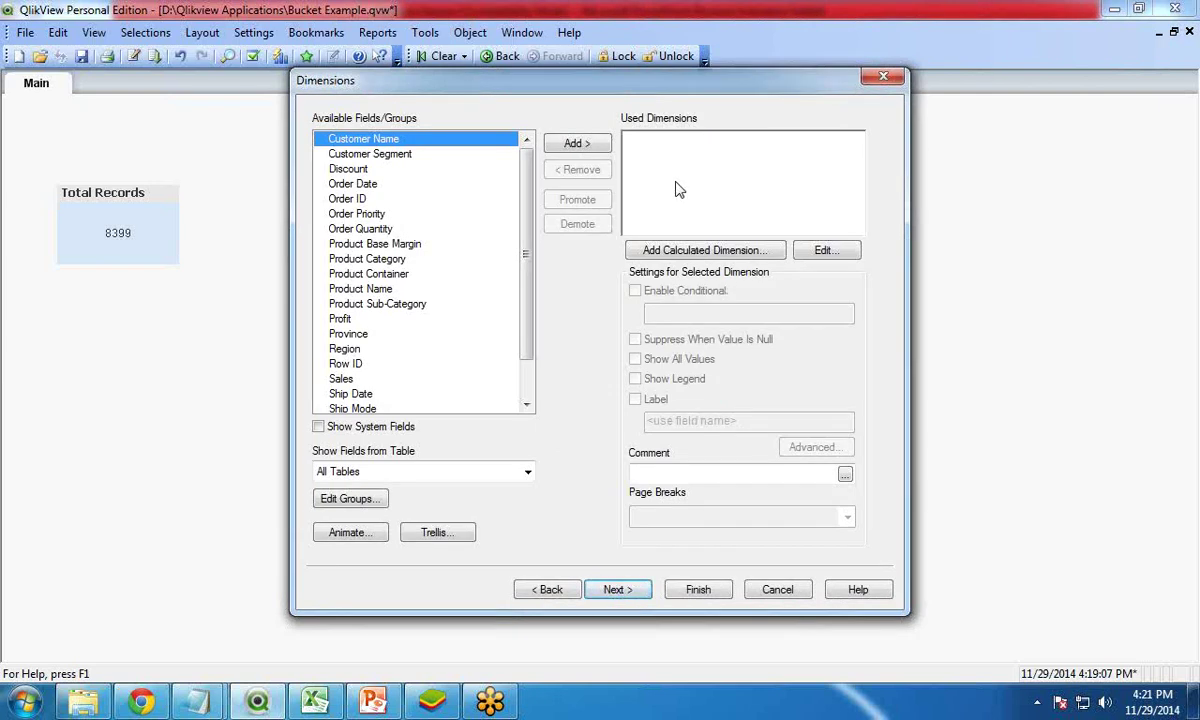
- Add the calculated dimension =Class([Order Quantity],vBucketWidth) and uncheck its Label
click(700, 251)
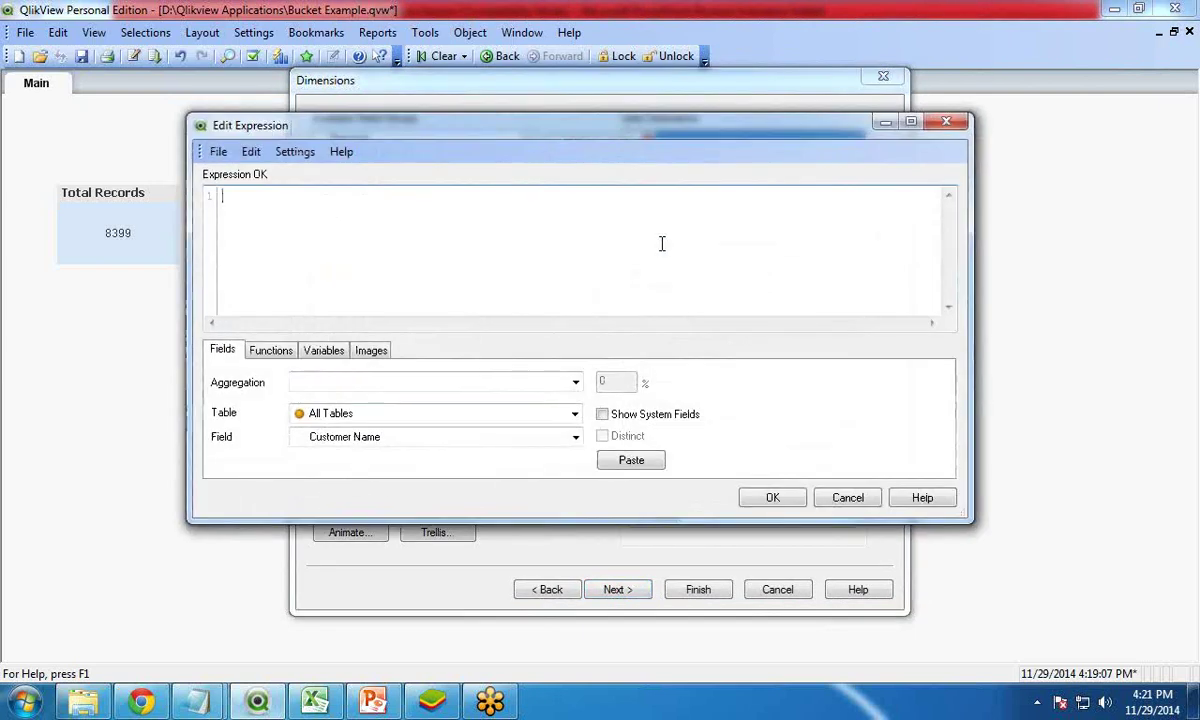
text(=)
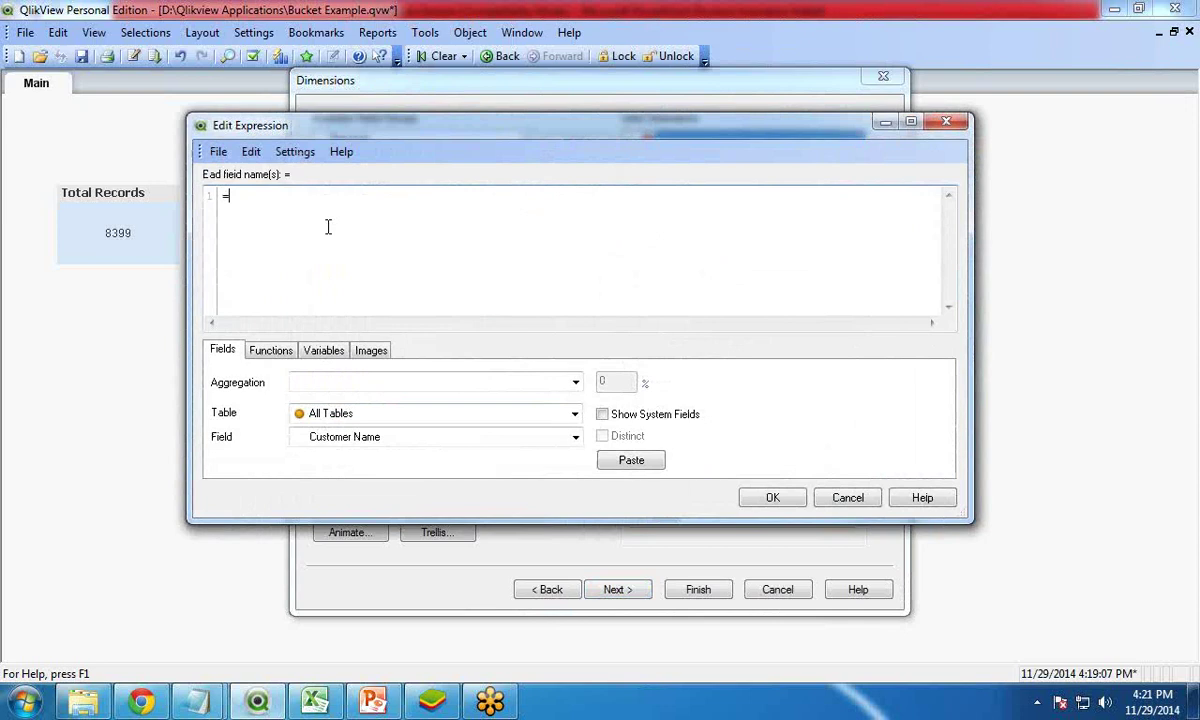
text(Class(or)
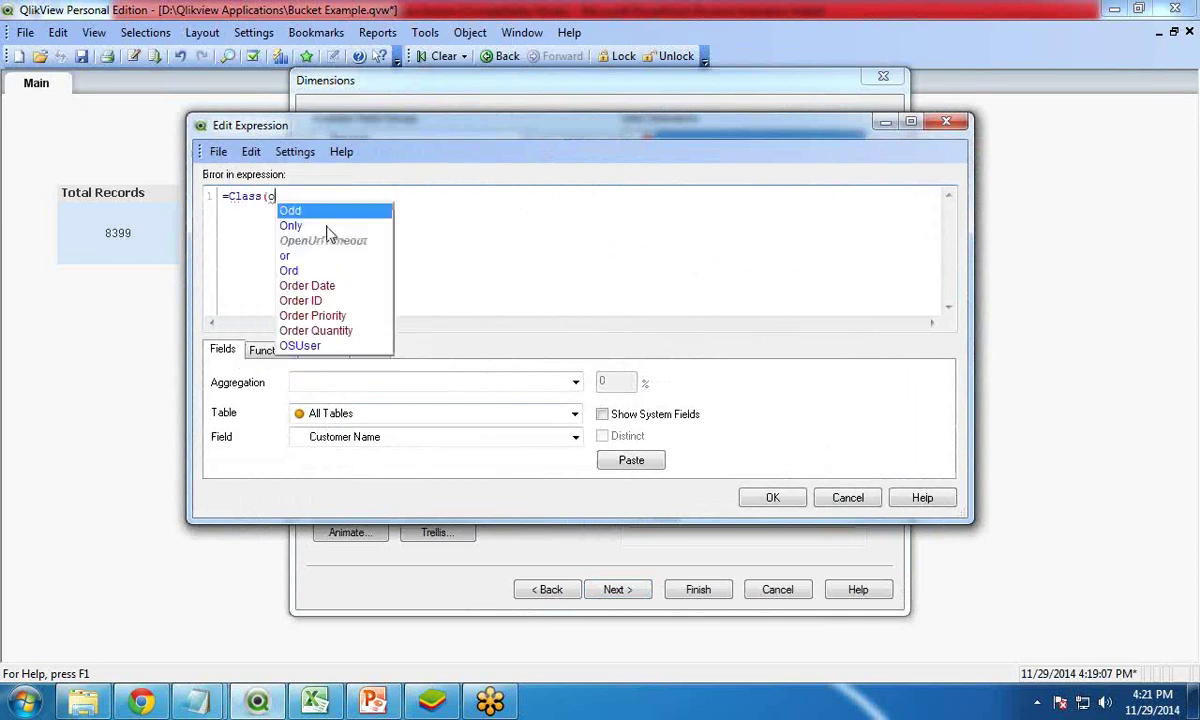
key(Down)
key(Down)
key(Down)
key(Return)
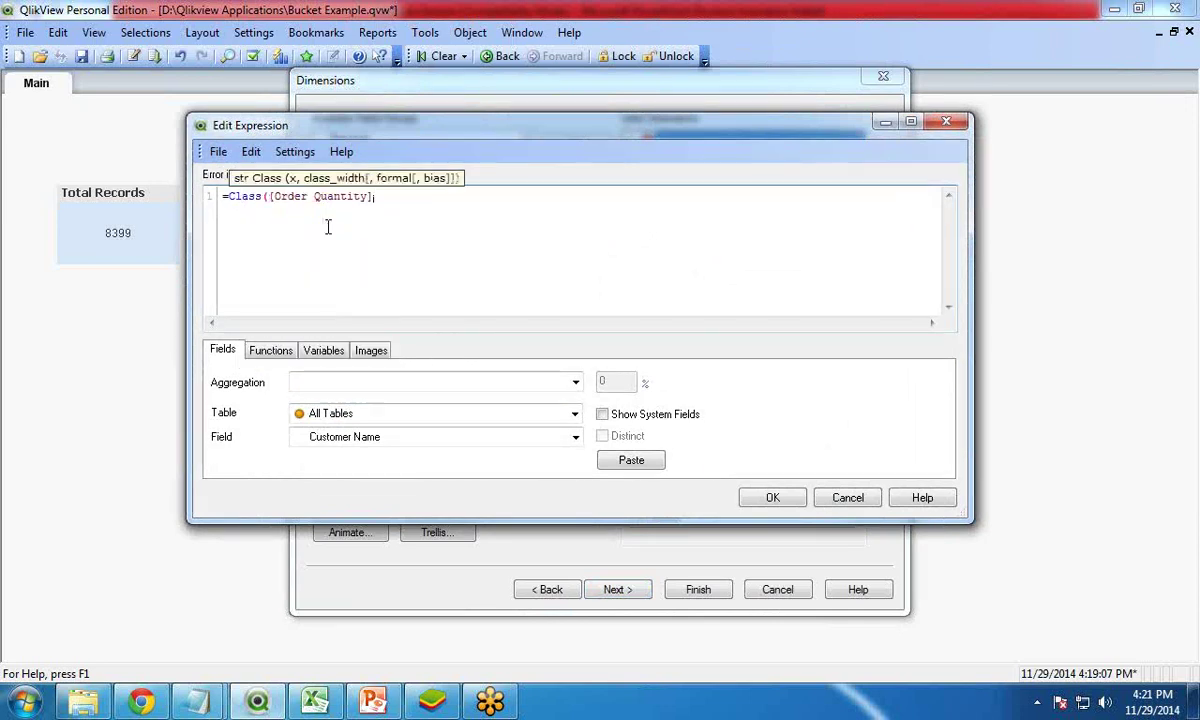
text(,vBu)
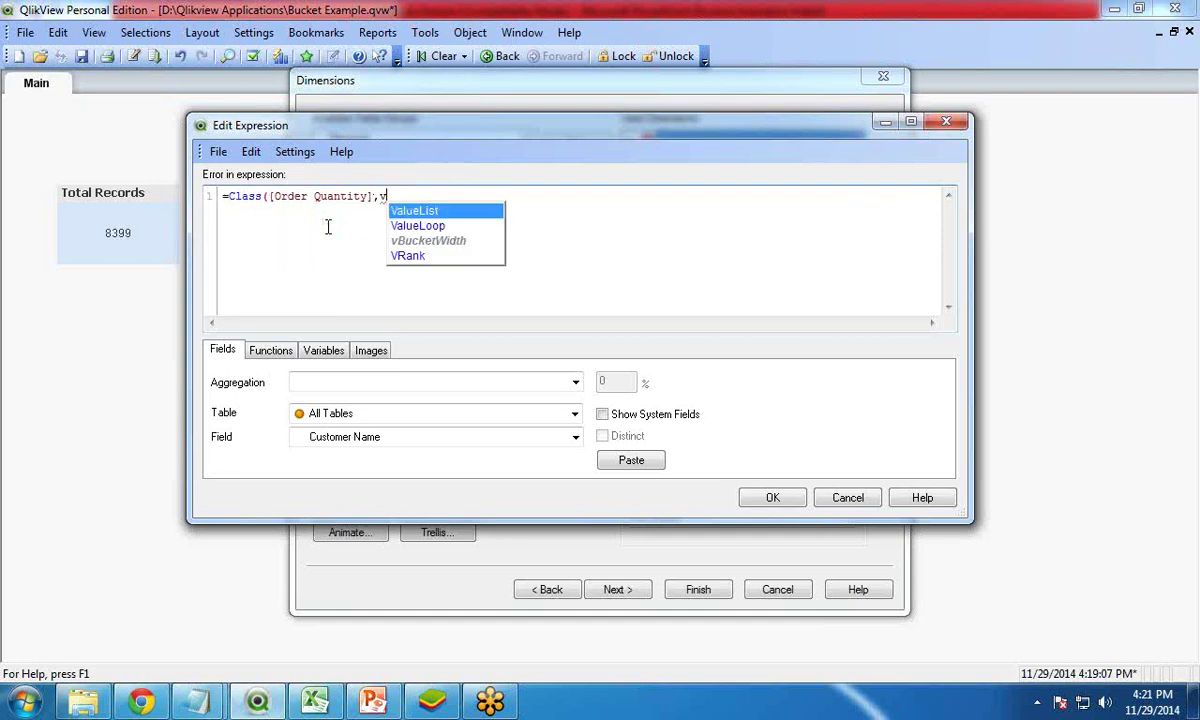
key(Return)
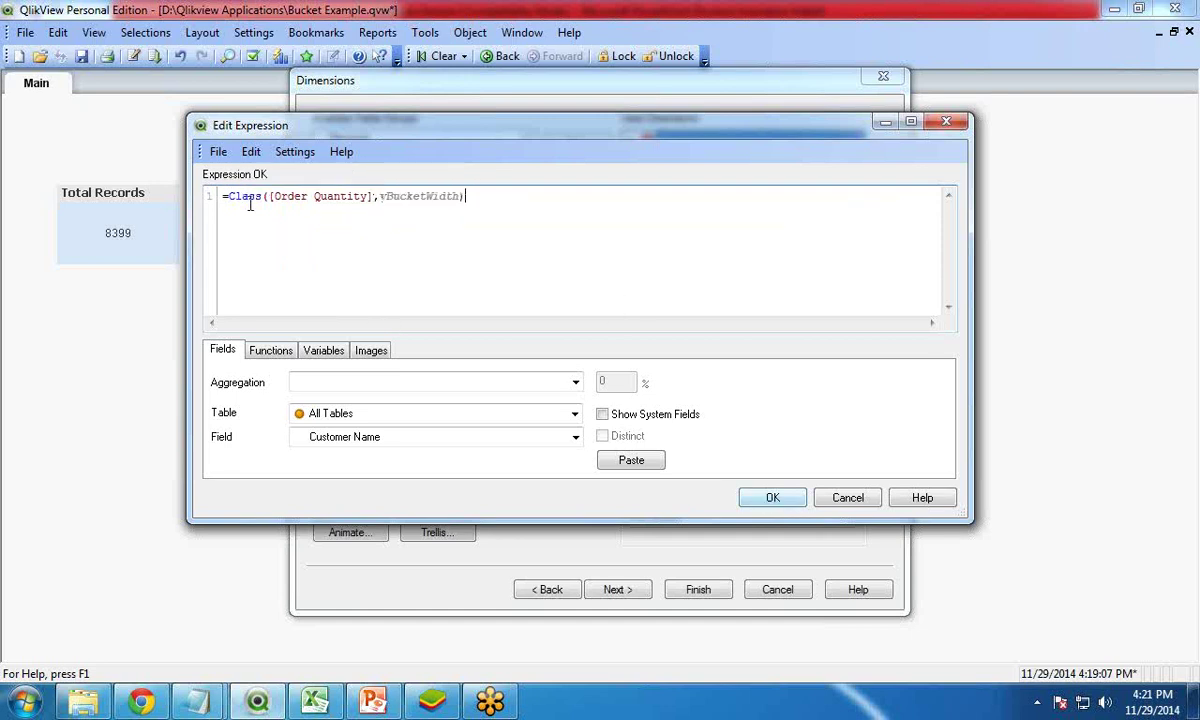
mouse_move(271, 198)
mouse_down()
mouse_move(357, 197)
mouse_move(228, 197)
mouse_move(462, 196)
mouse_up()
click(376, 244)
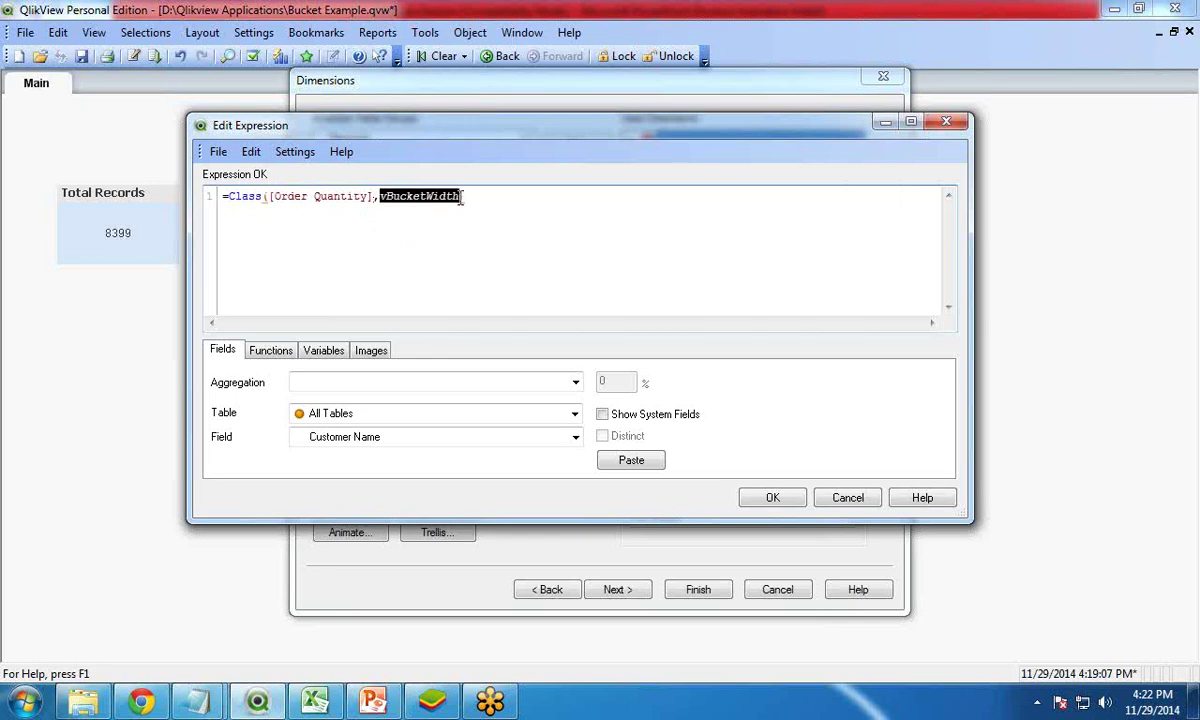
click(760, 500)
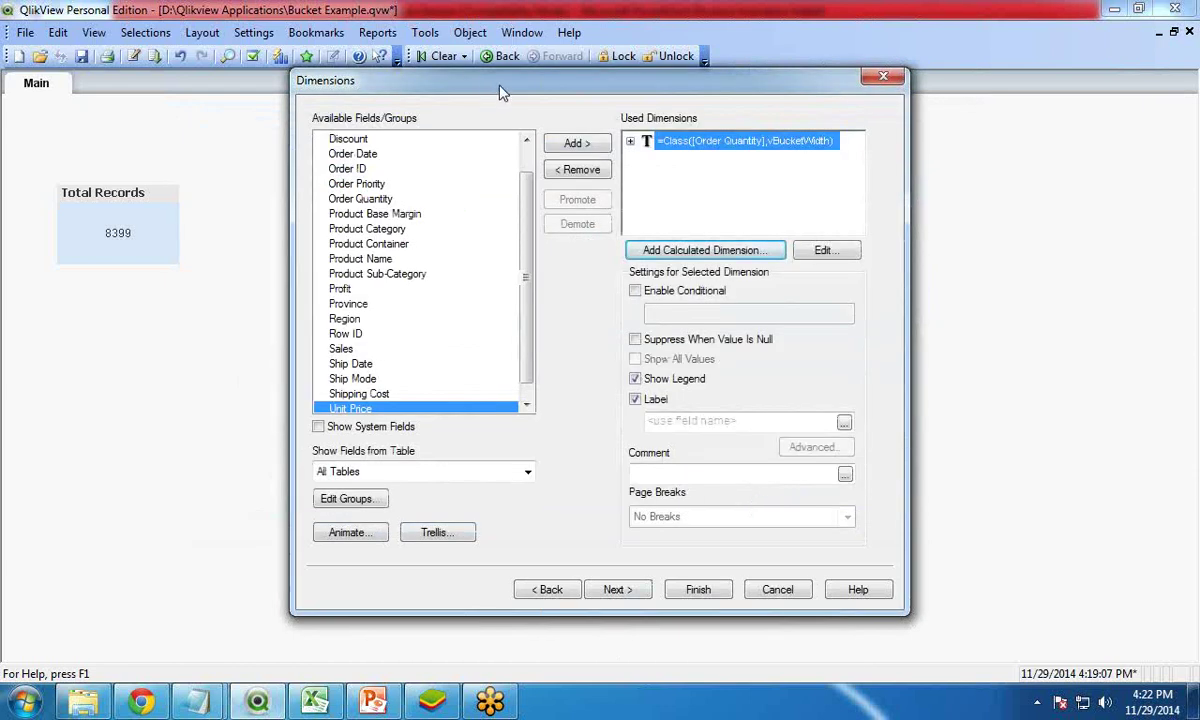
drag(503, 93, 548, 92)
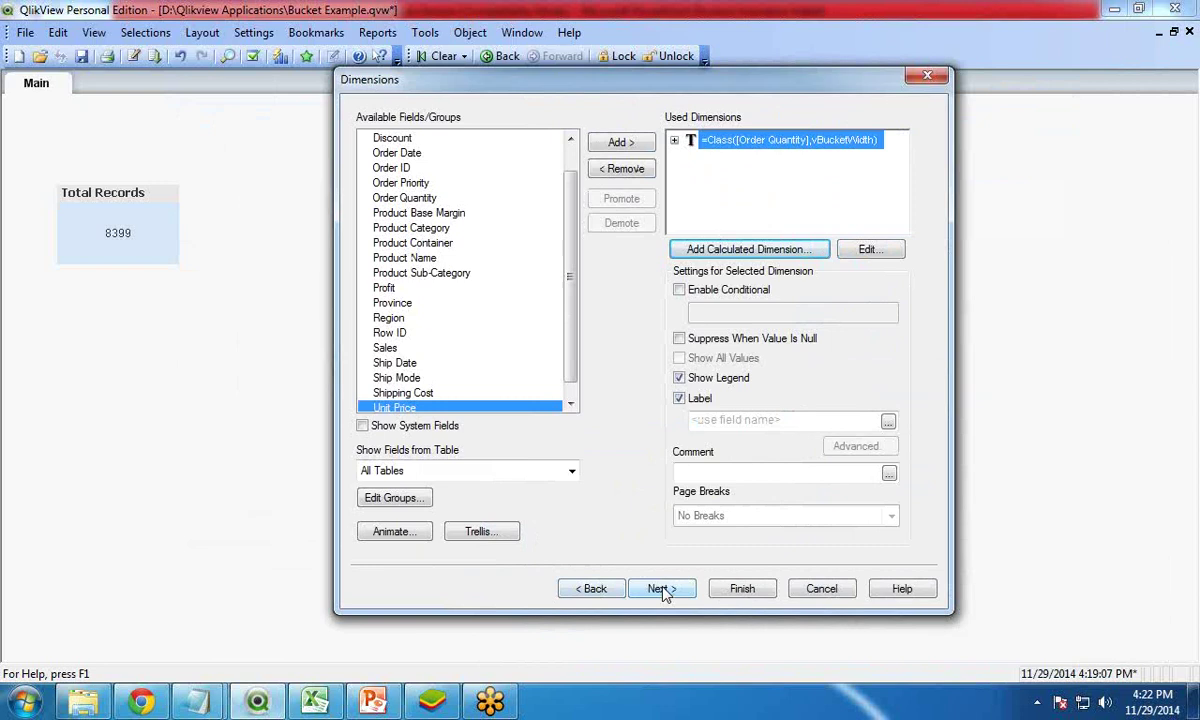
click(680, 399)
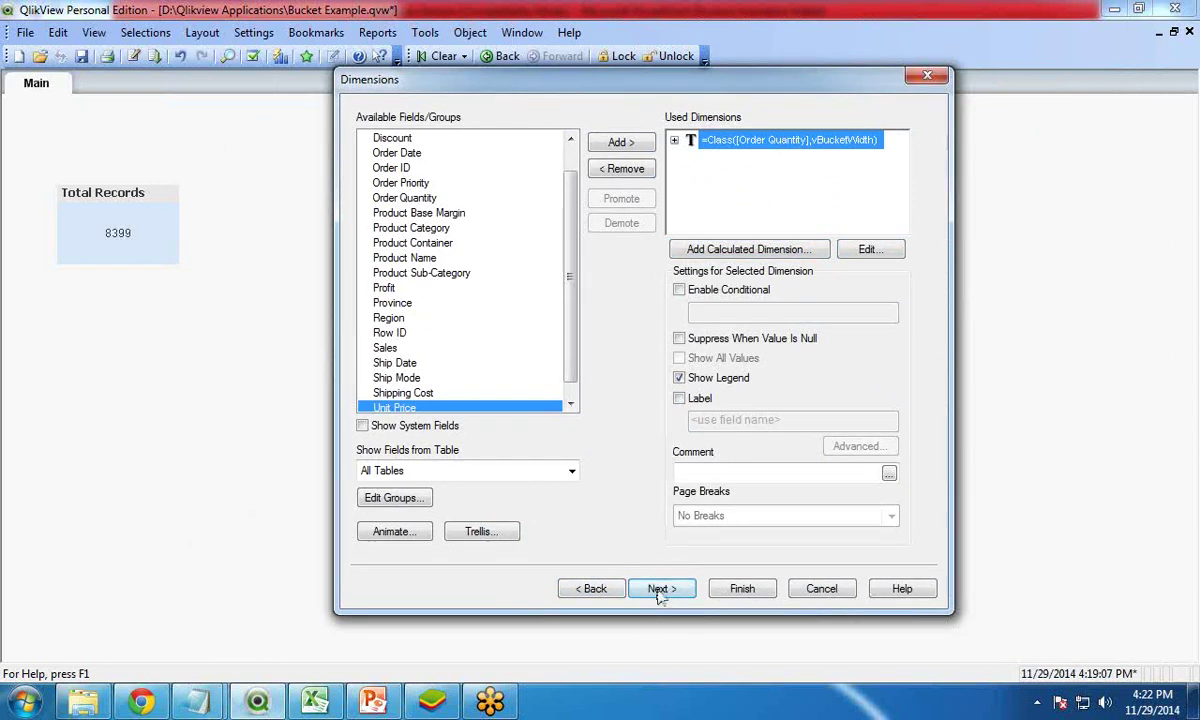
- Build the expression Count([Ship Mode]) from Total count and the Ship Mode field
click(660, 589)
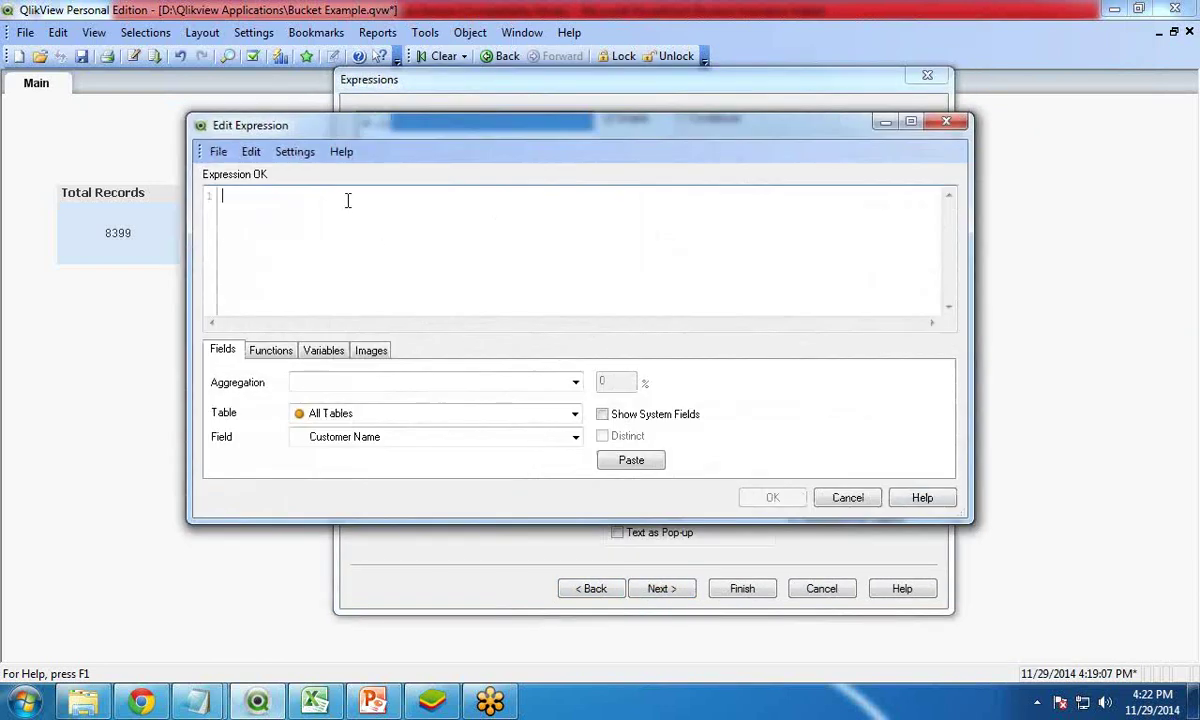
click(367, 383)
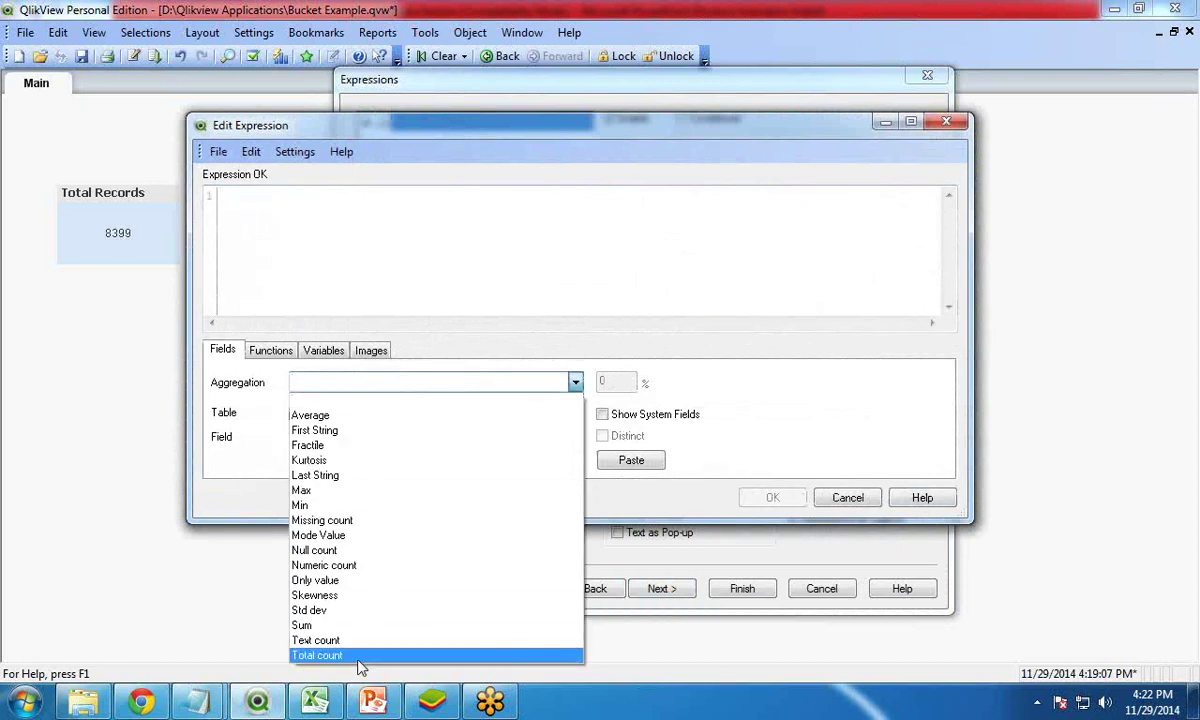
click(360, 655)
click(573, 436)
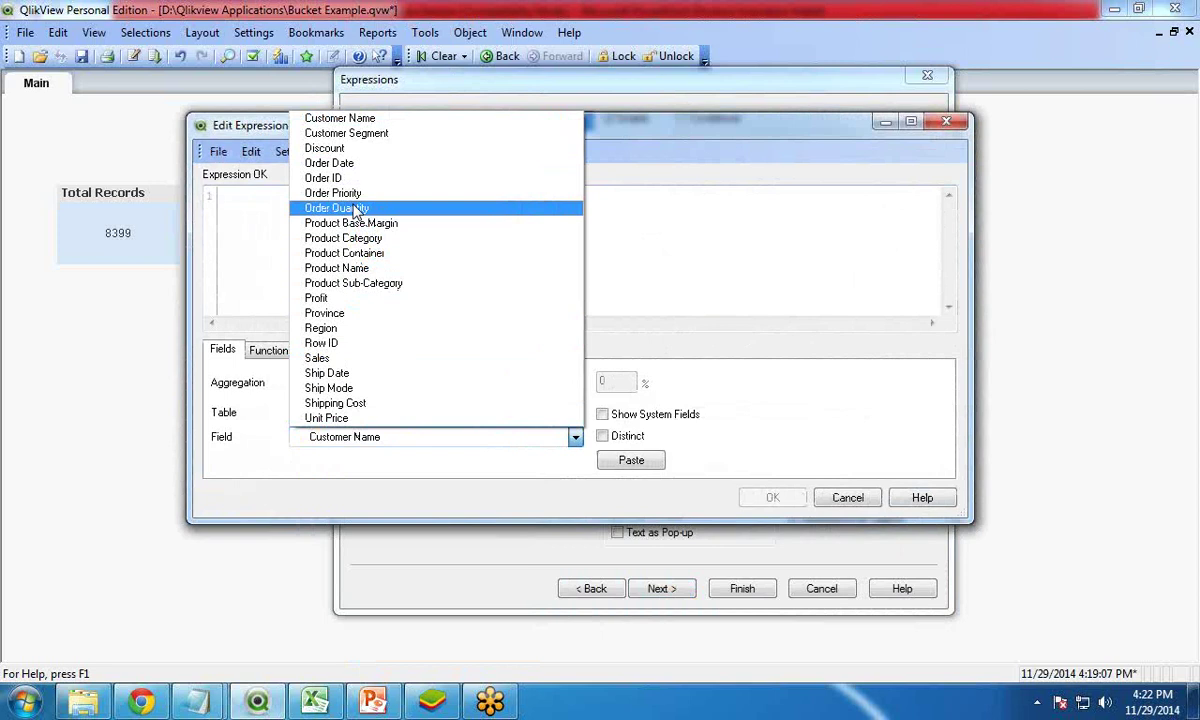
click(362, 389)
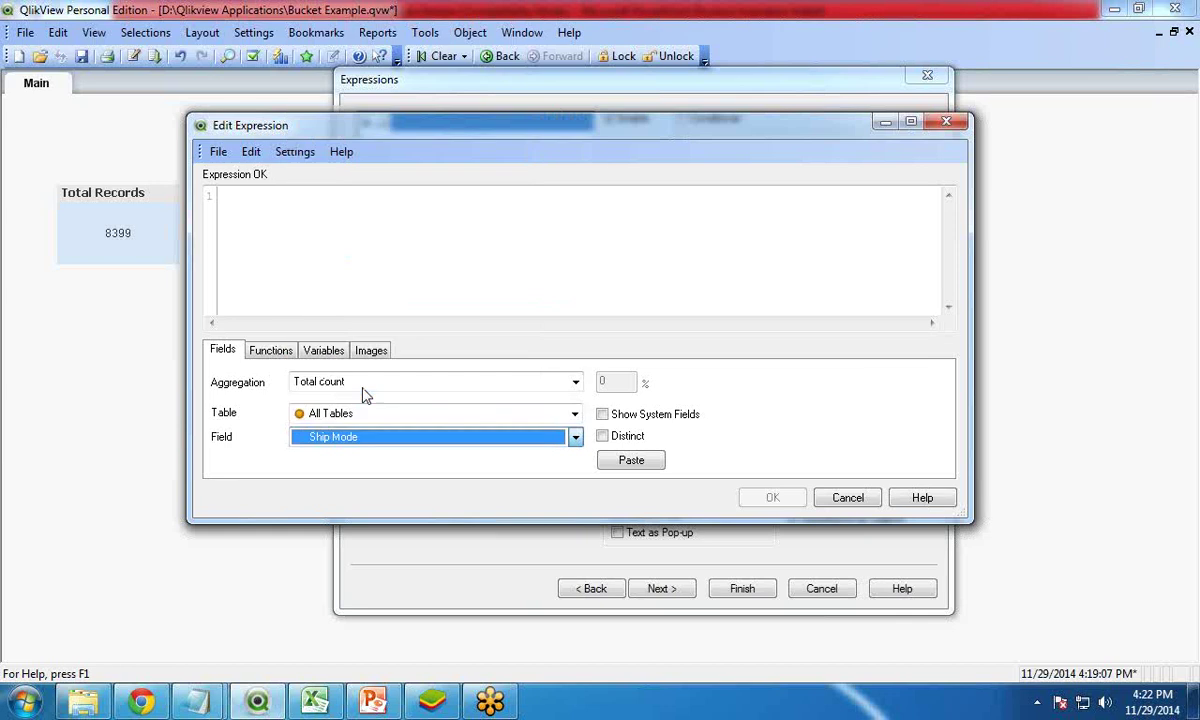
click(632, 460)
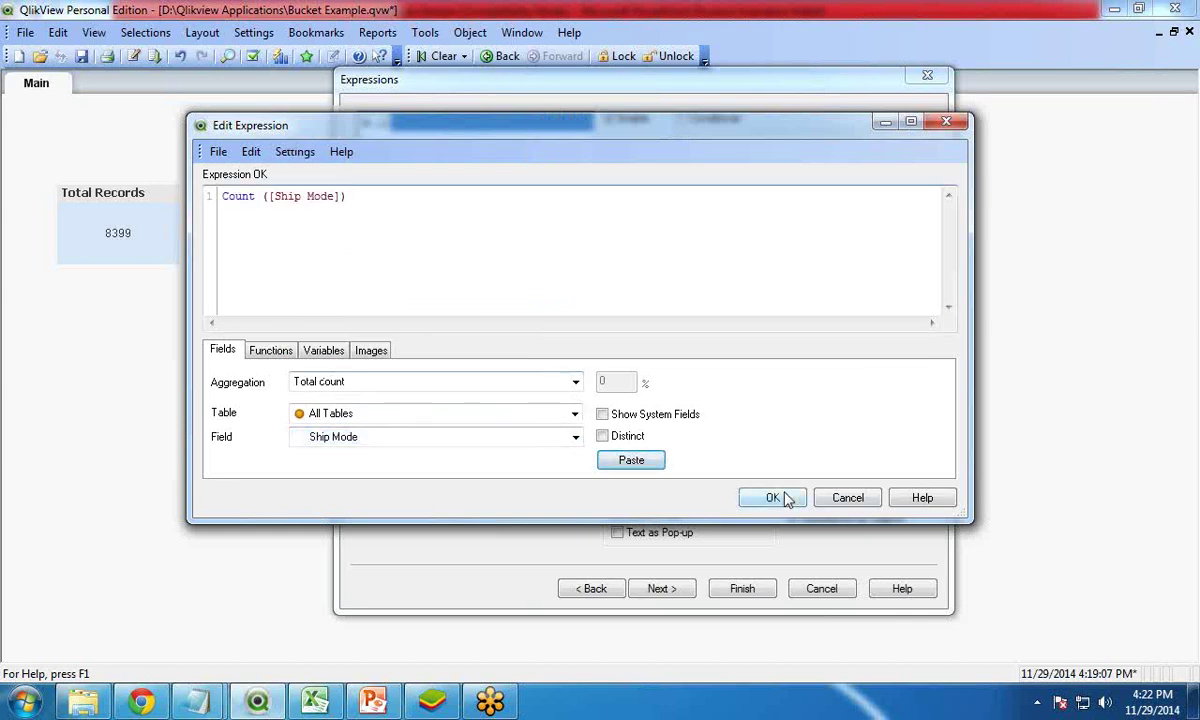
click(315, 700)
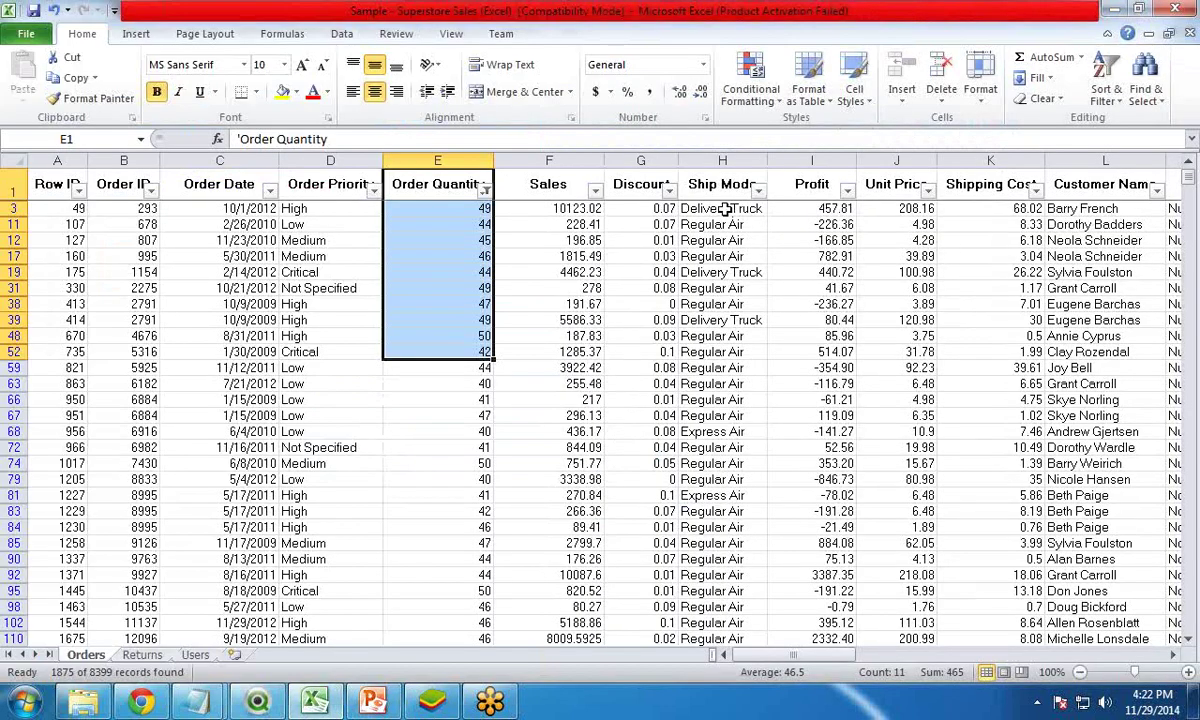
click(259, 702)
click(770, 497)
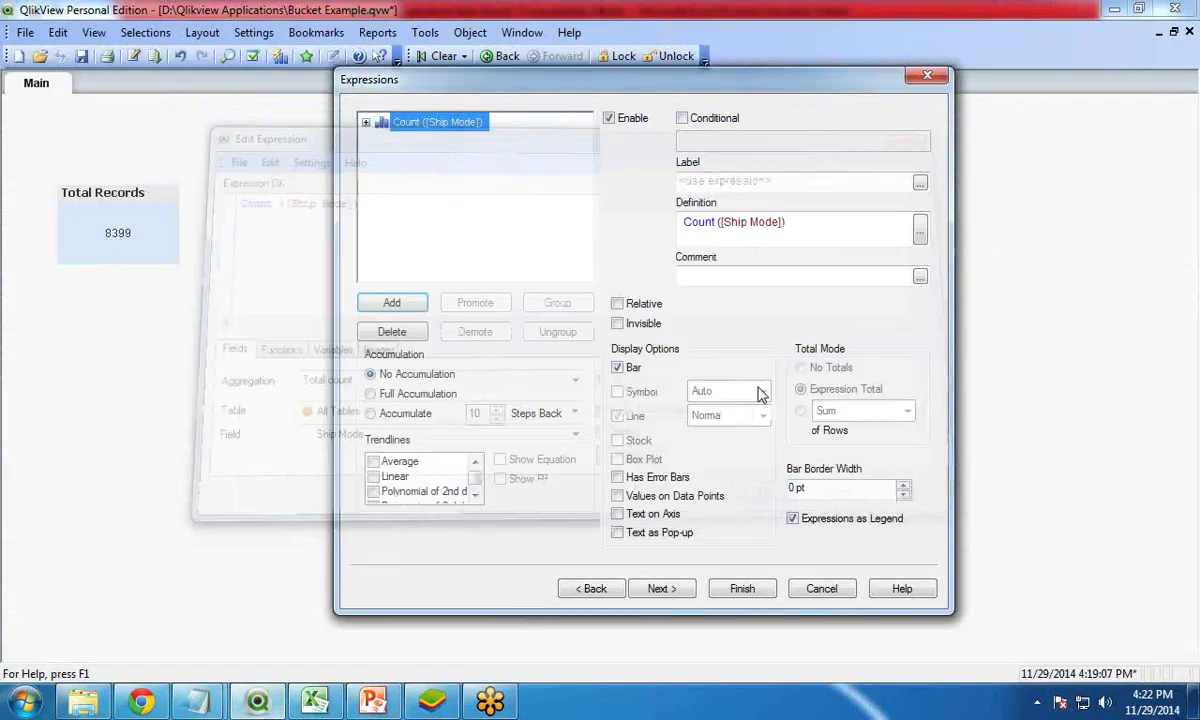
- Label the expression 'Shipping Mode Count'
click(711, 180)
text(Shipp)
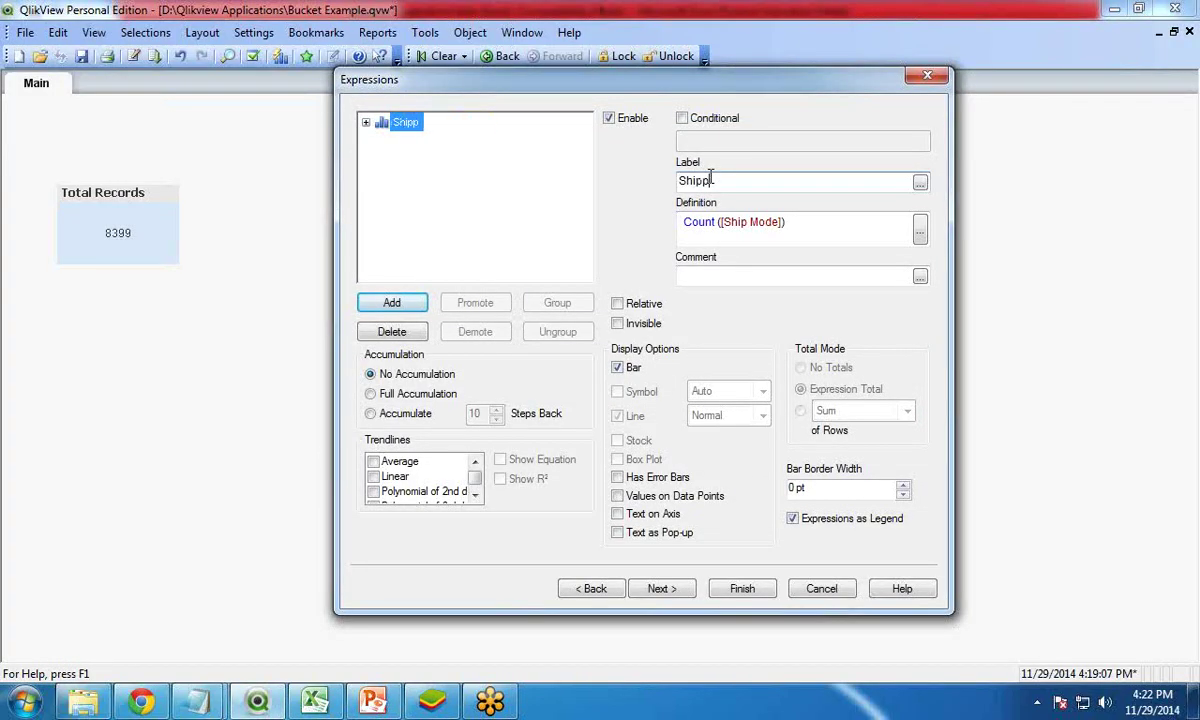
text(ing)
text(Mod)
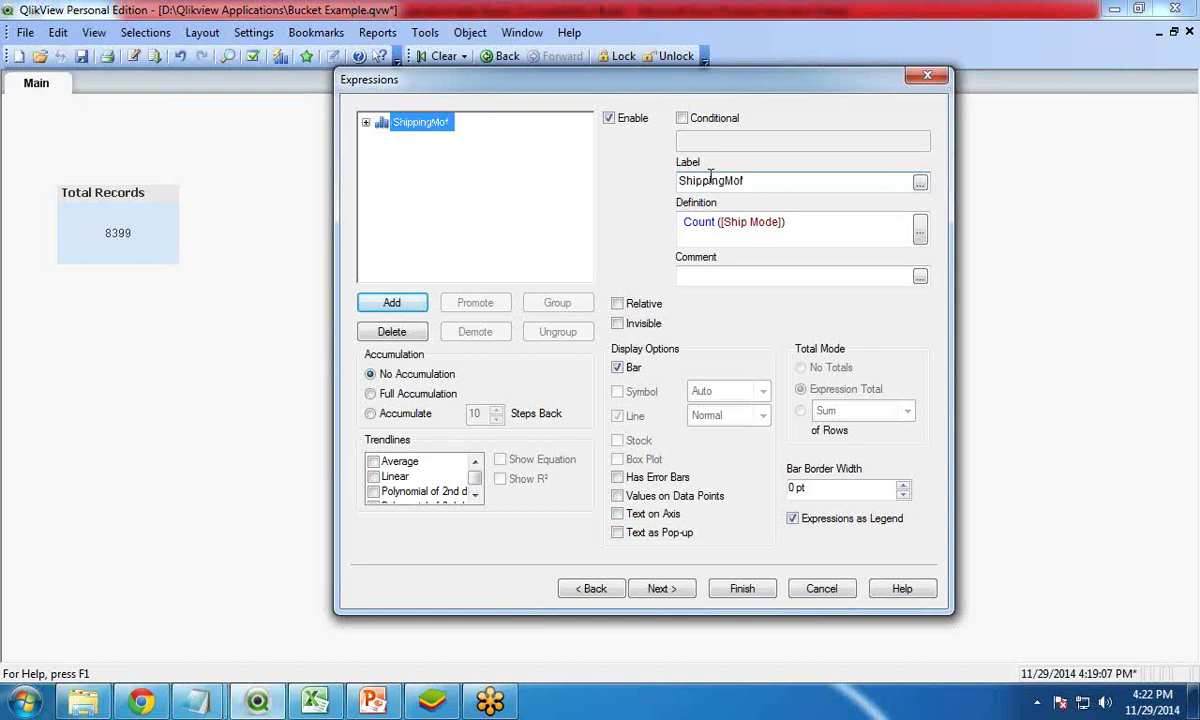
key(BackSpace)
key(BackSpace)
key(BackSpace)
text(Mode Count)
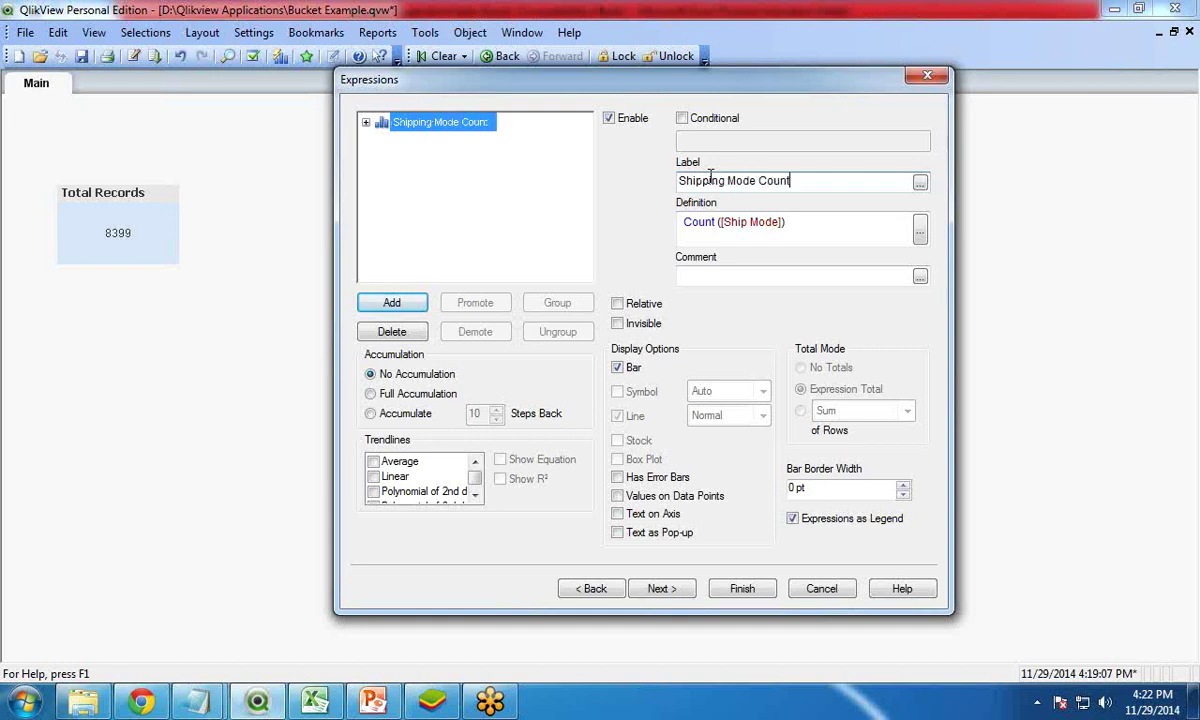
- Finish the Shipping Mode Count chart and drag it wider on the sheet
click(742, 590)
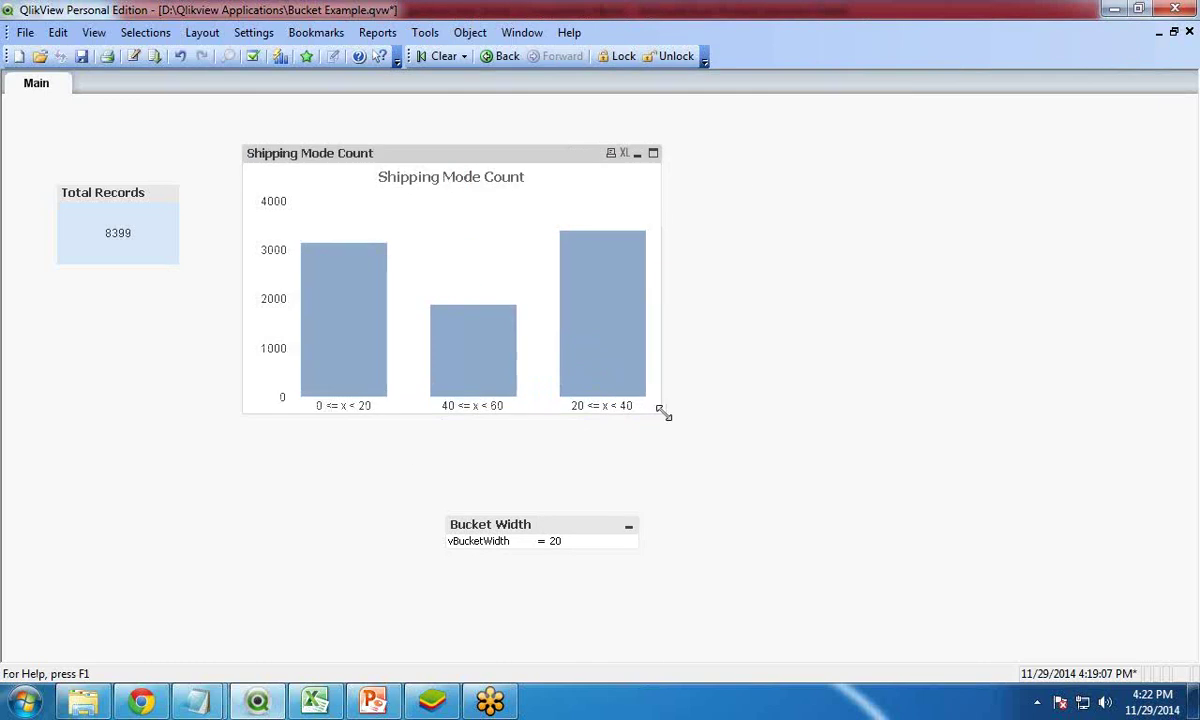
drag(661, 411, 917, 411)
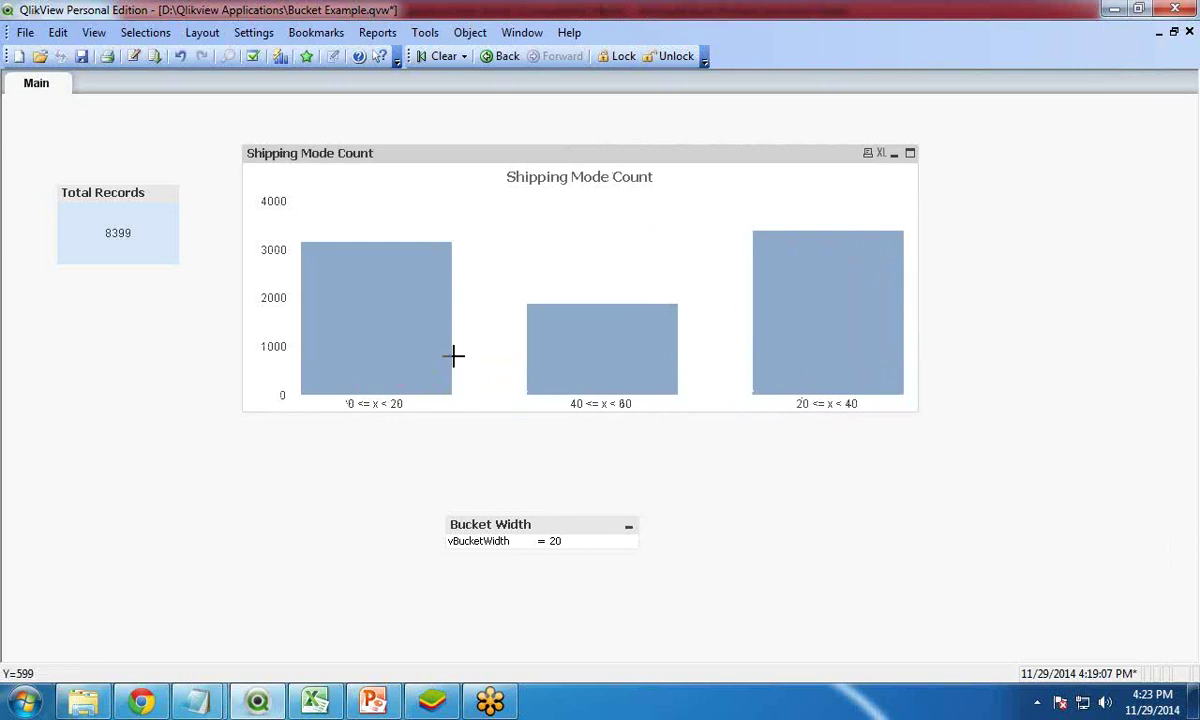
- Set the chart's sort to Numeric Value Ascending so bars run 0–20, 20–40, 40–60
right_click(521, 157)
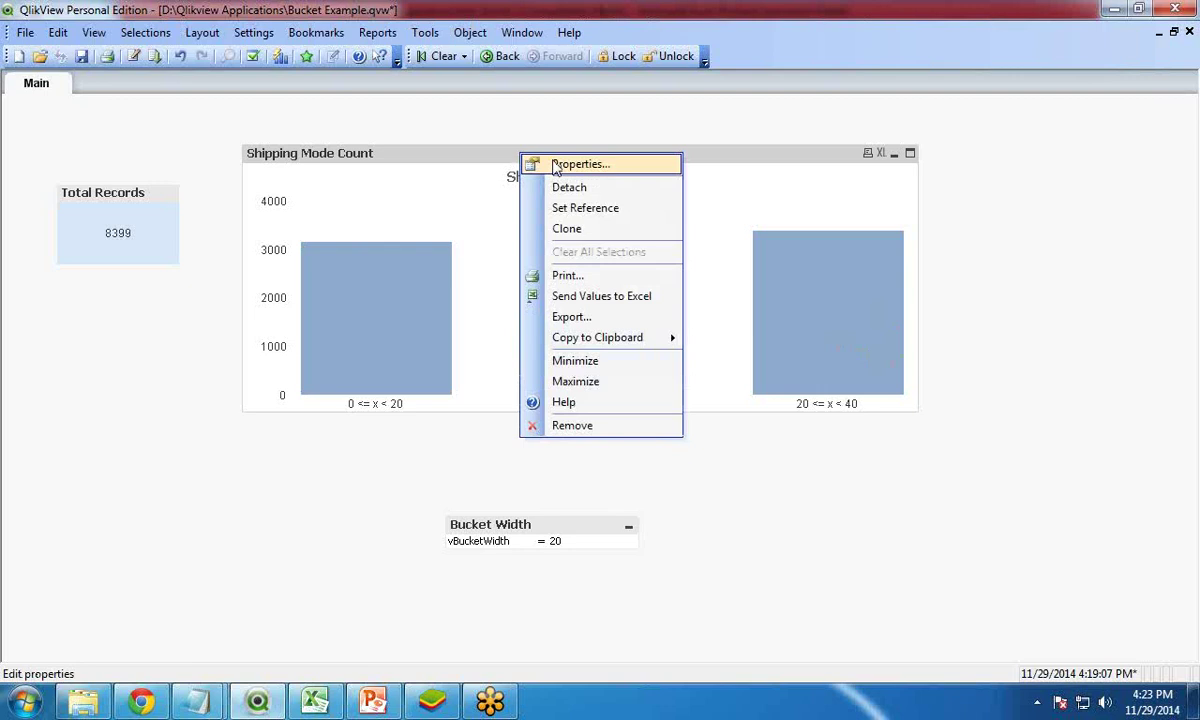
click(580, 164)
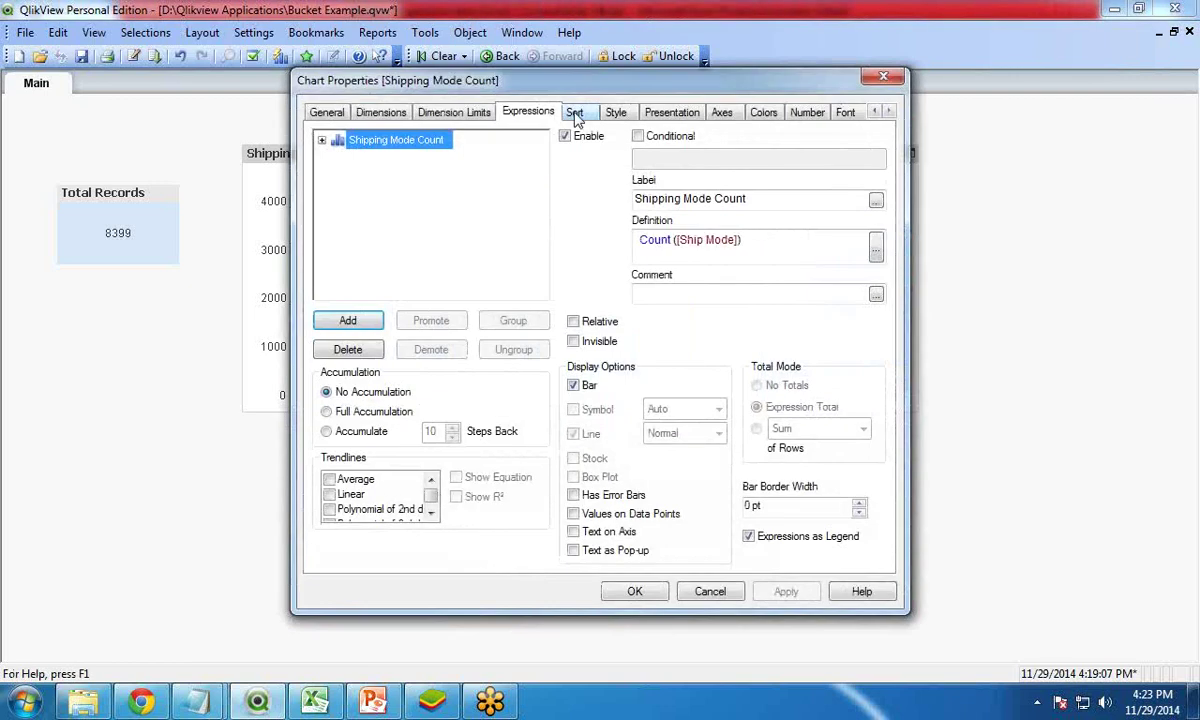
click(575, 113)
click(655, 295)
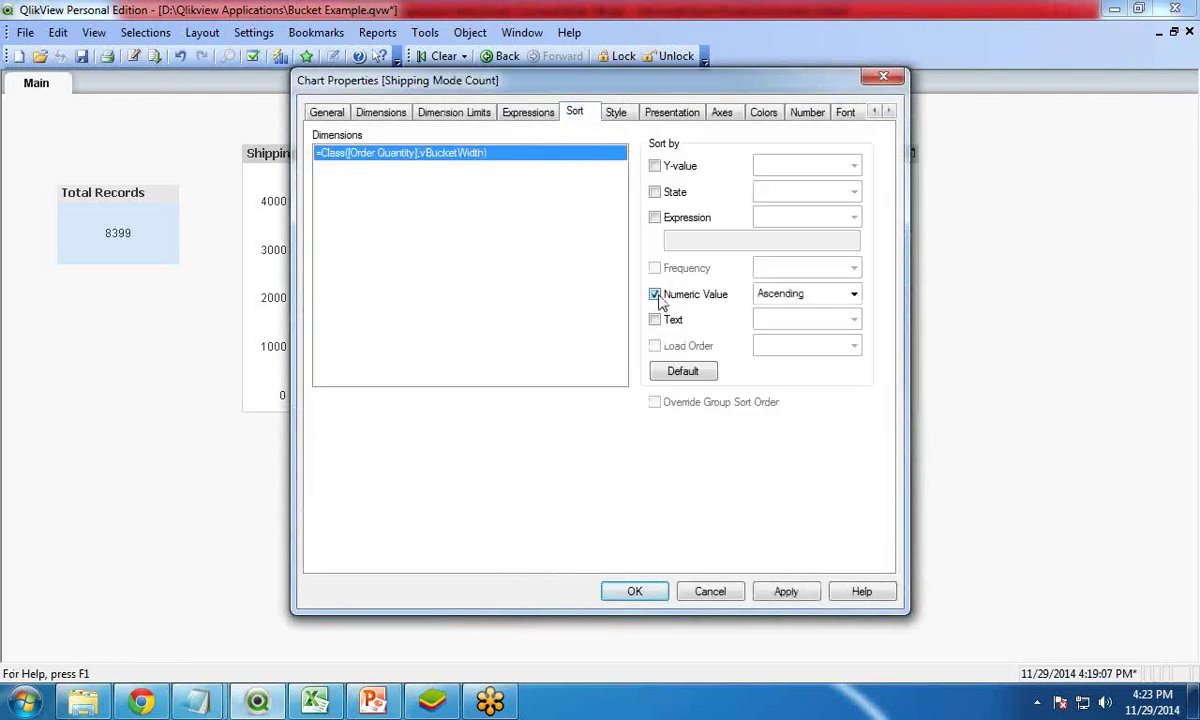
click(778, 596)
click(635, 592)
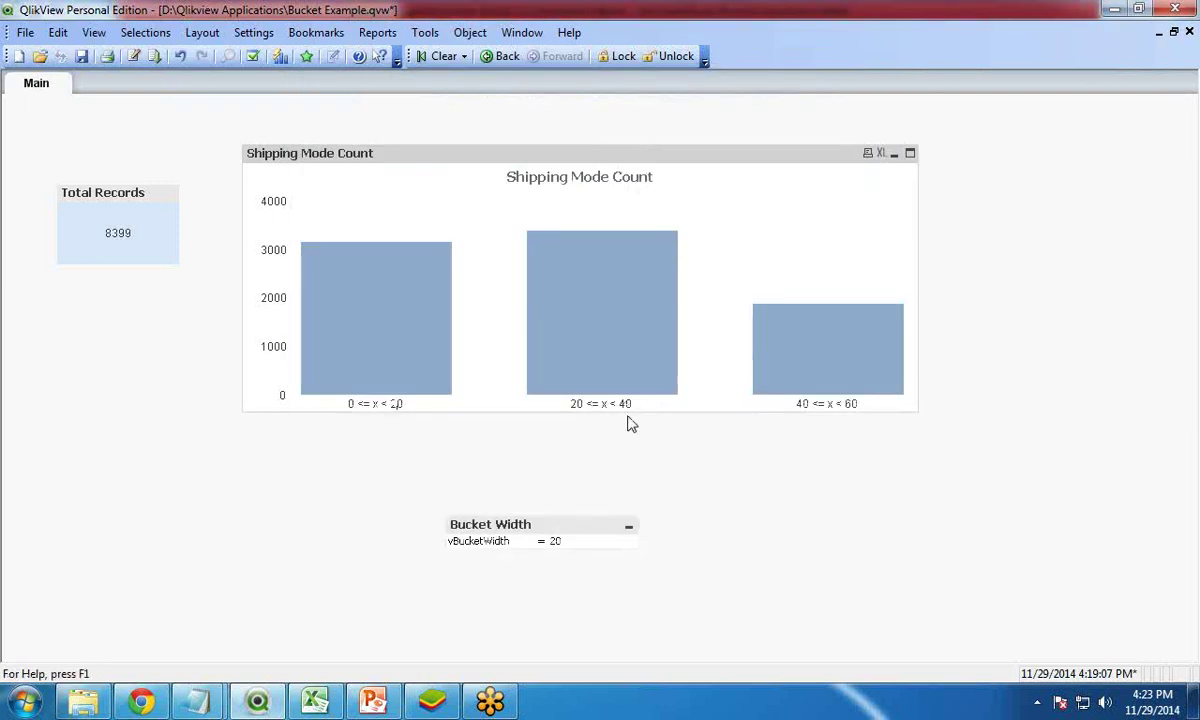
- Set vBucketWidth to 10 for six buckets (0–10 to 50–60) and enlarge the chart
click(560, 541)
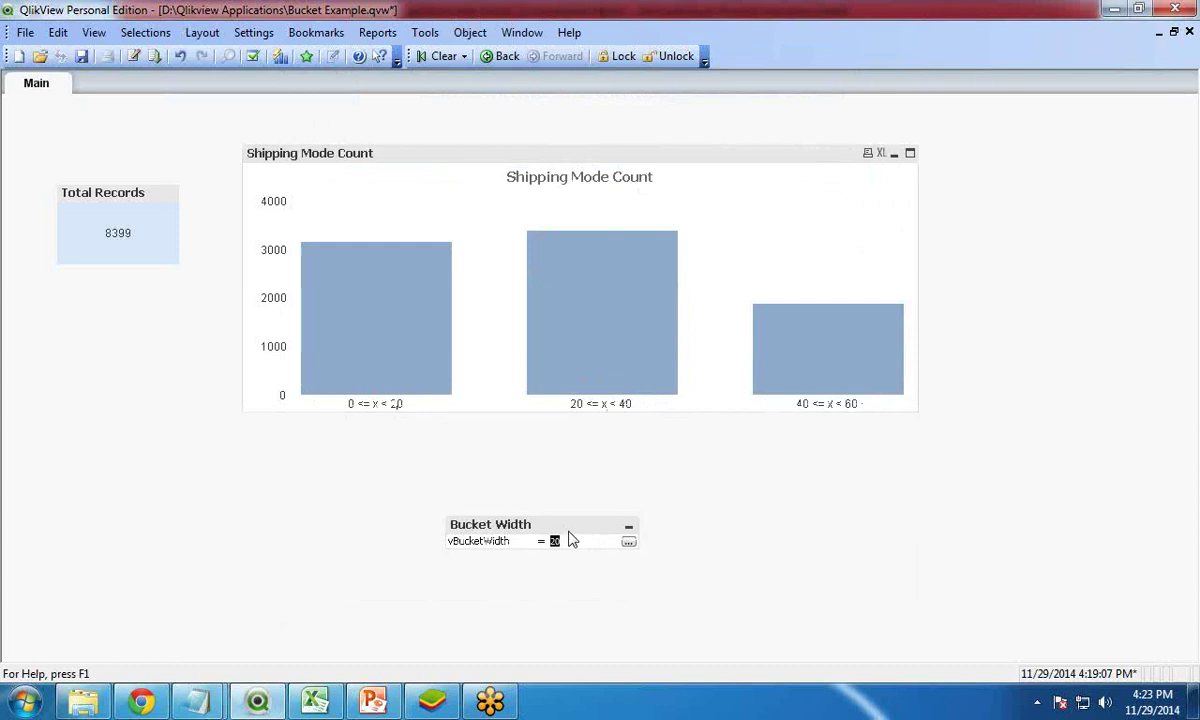
text(10)
key(Return)
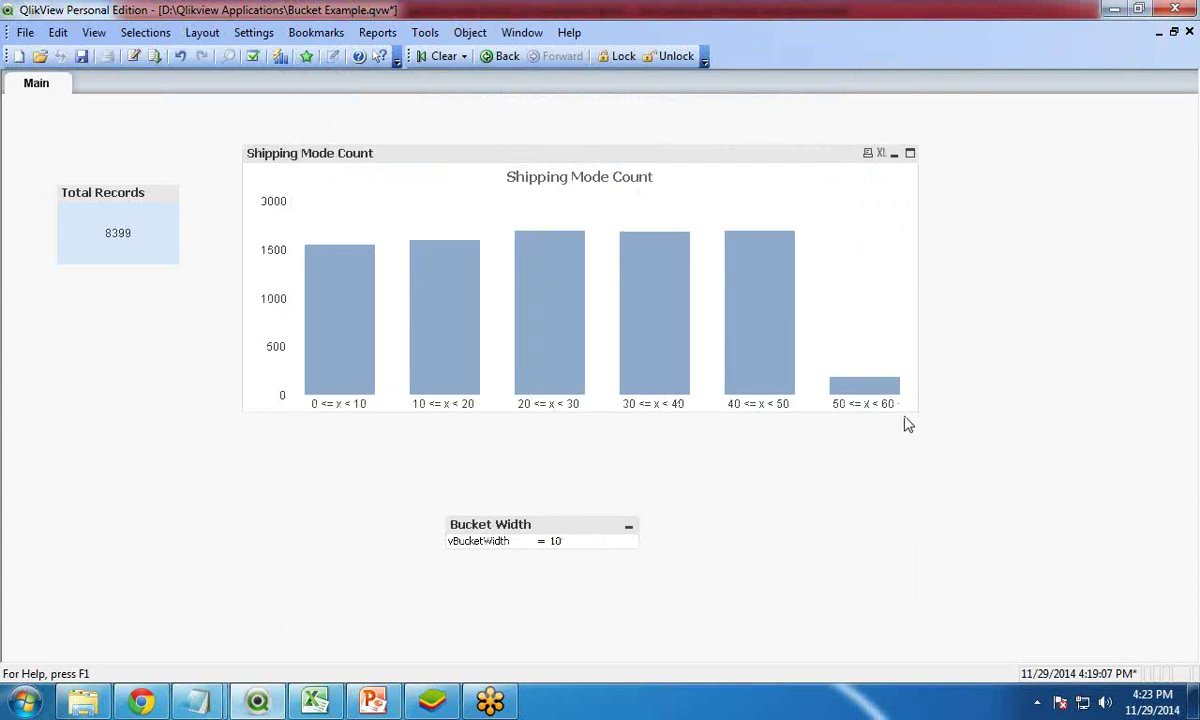
drag(915, 412, 1026, 415)
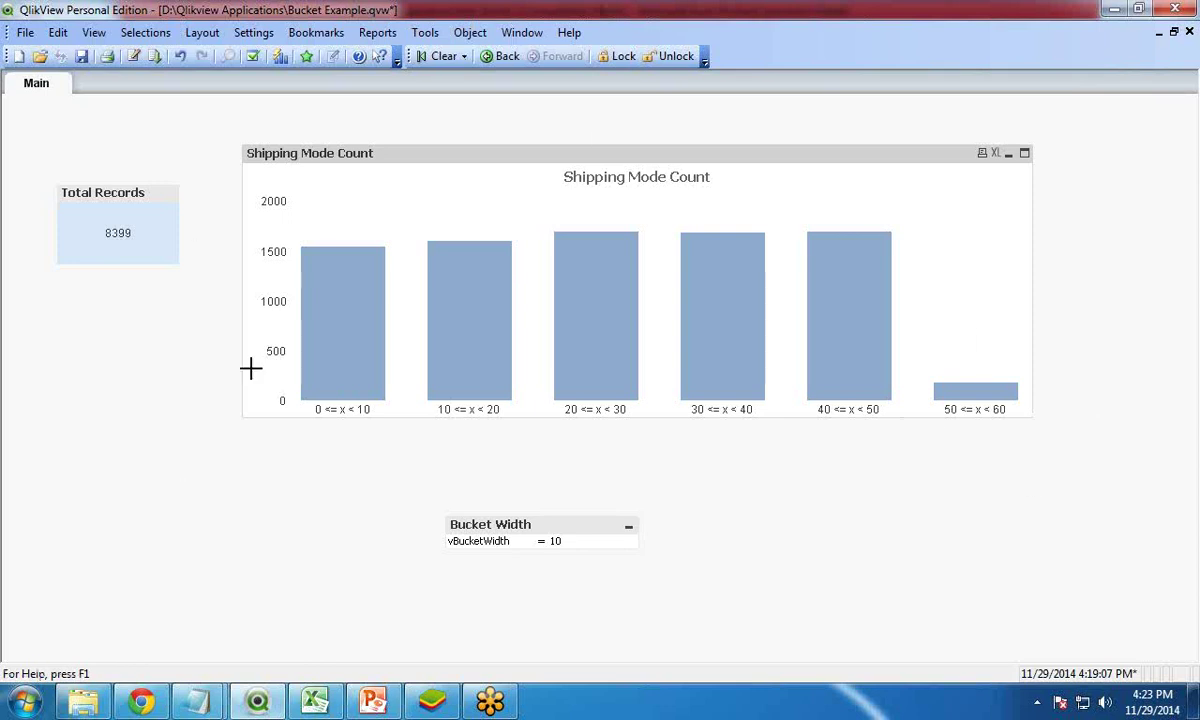
mouse_move(250, 368)
mouse_down()
mouse_move(445, 316)
mouse_move(568, 389)
mouse_move(415, 228)
mouse_move(539, 147)
mouse_up()
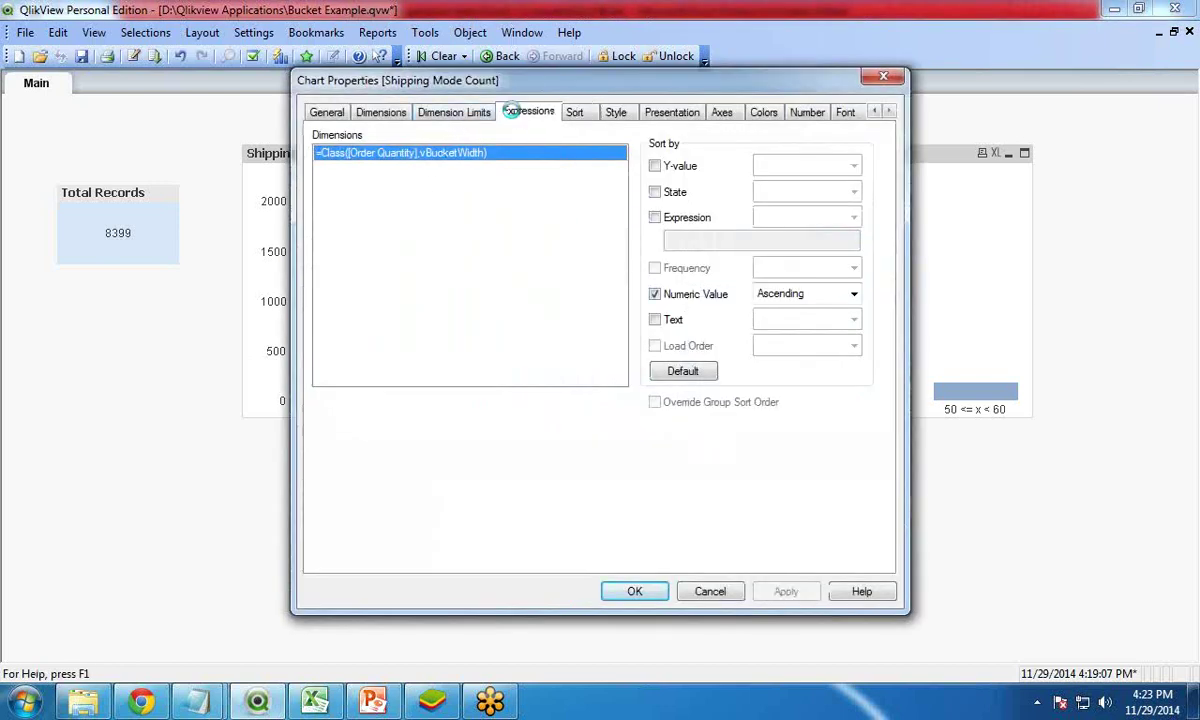
- Turn on Values on Data Points so the bars show counts 1545, 1599, 1694, 1686, 1693, 182
click(512, 111)
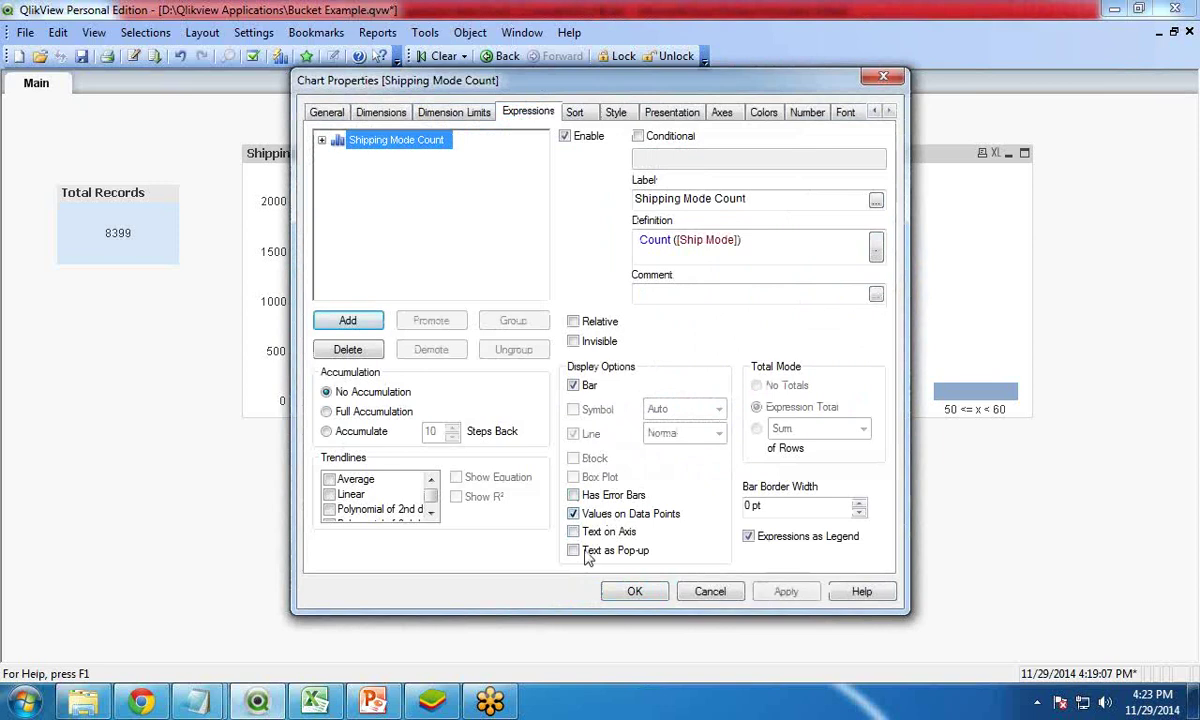
click(634, 591)
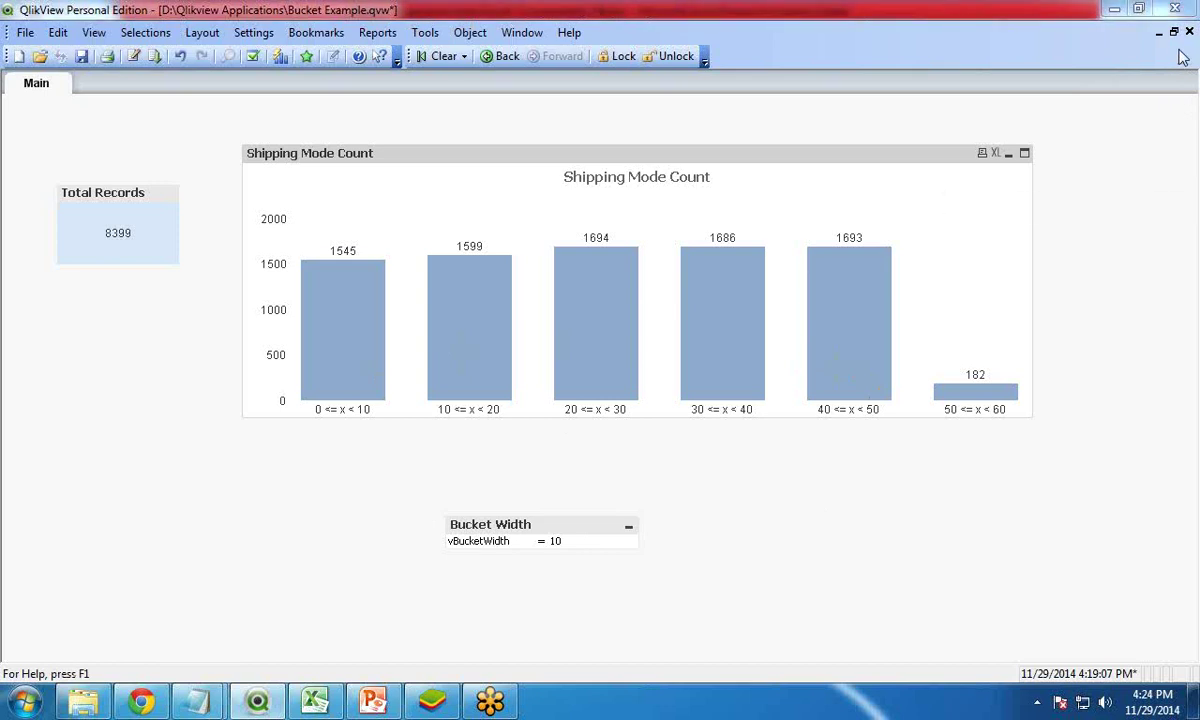
- Return to PowerPoint's 'Any Questions ?' slide and collapse the notes pane to enlarge the slide
click(372, 702)
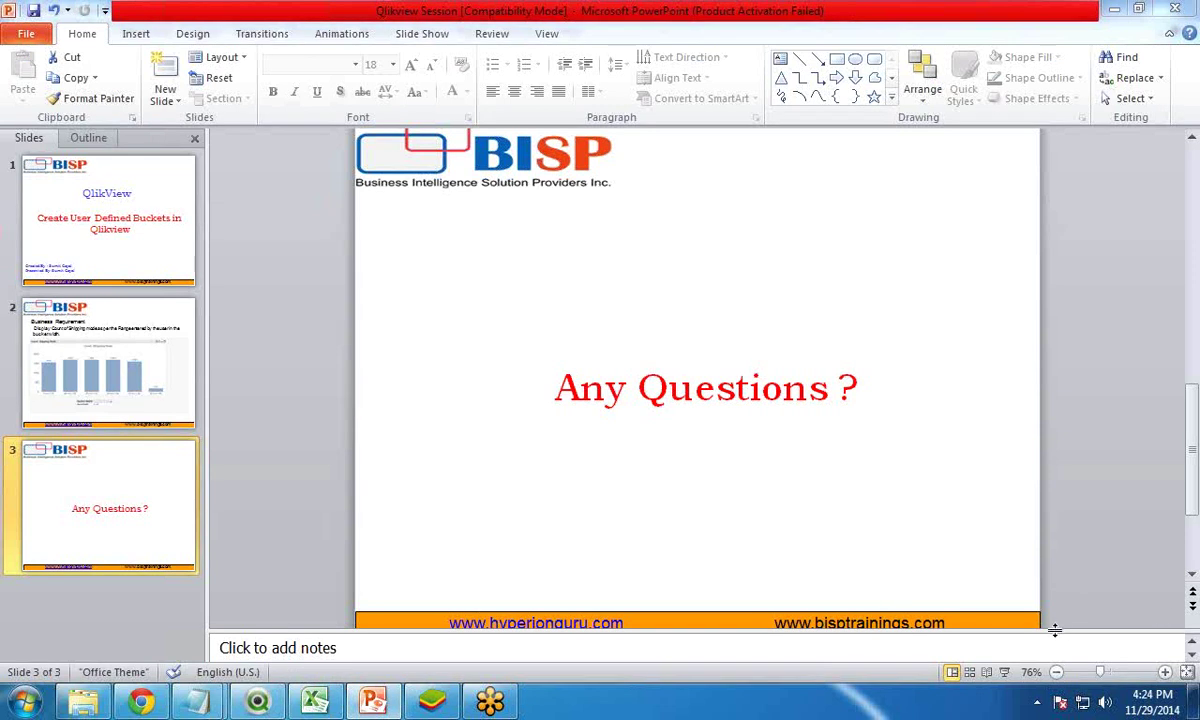
drag(1058, 630, 1058, 662)
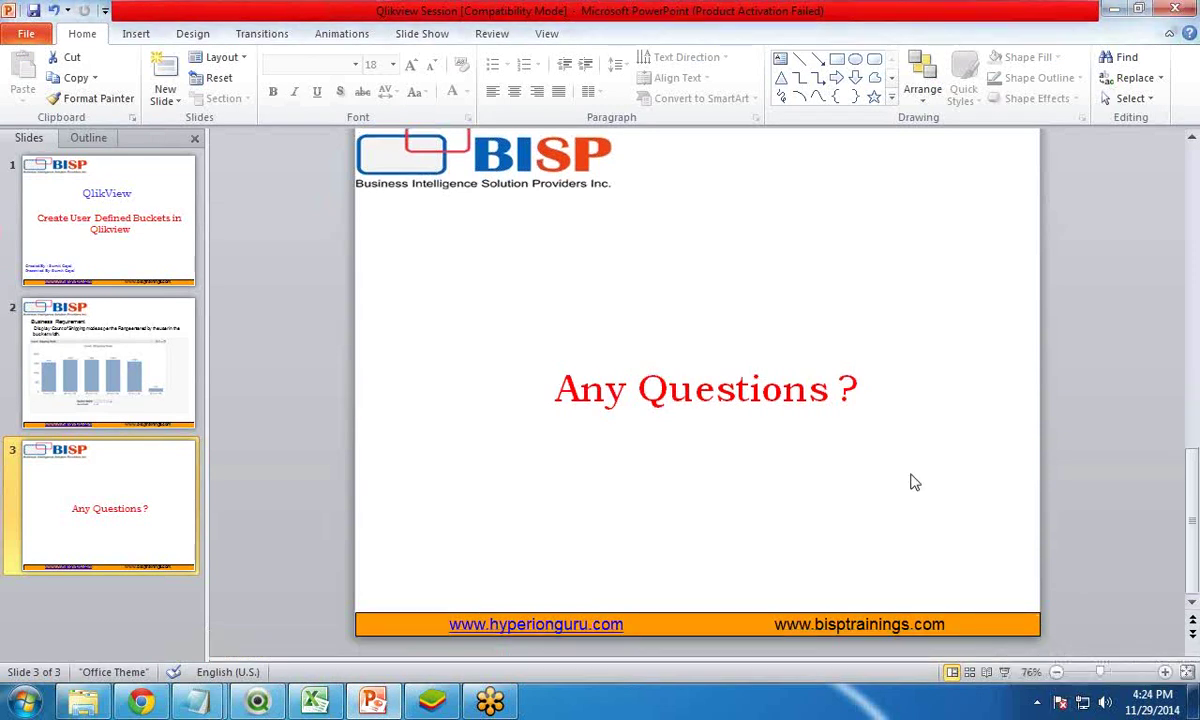